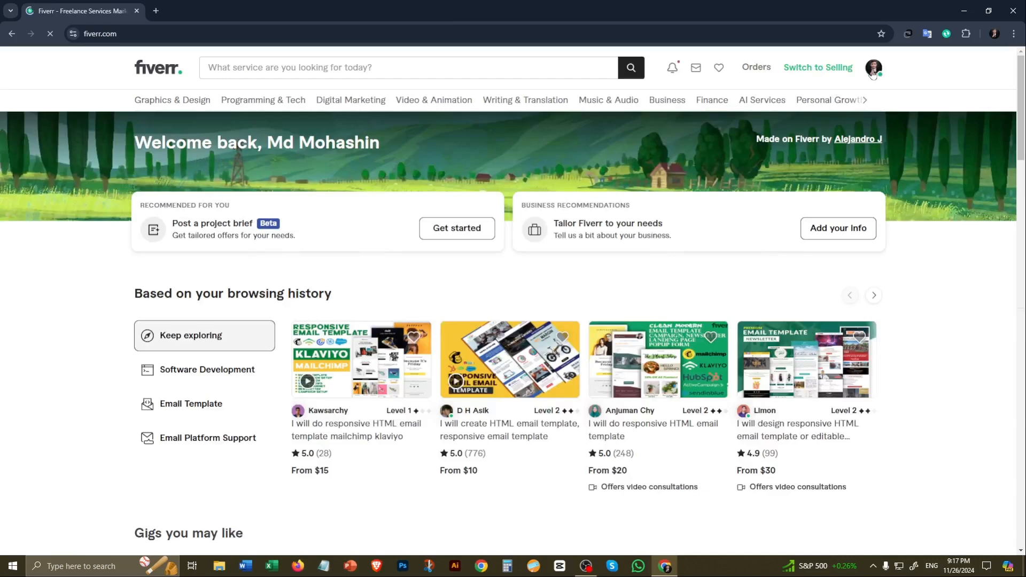
Step: Switch the account to selling mode and open the seller profile page
click(874, 68)
click(793, 153)
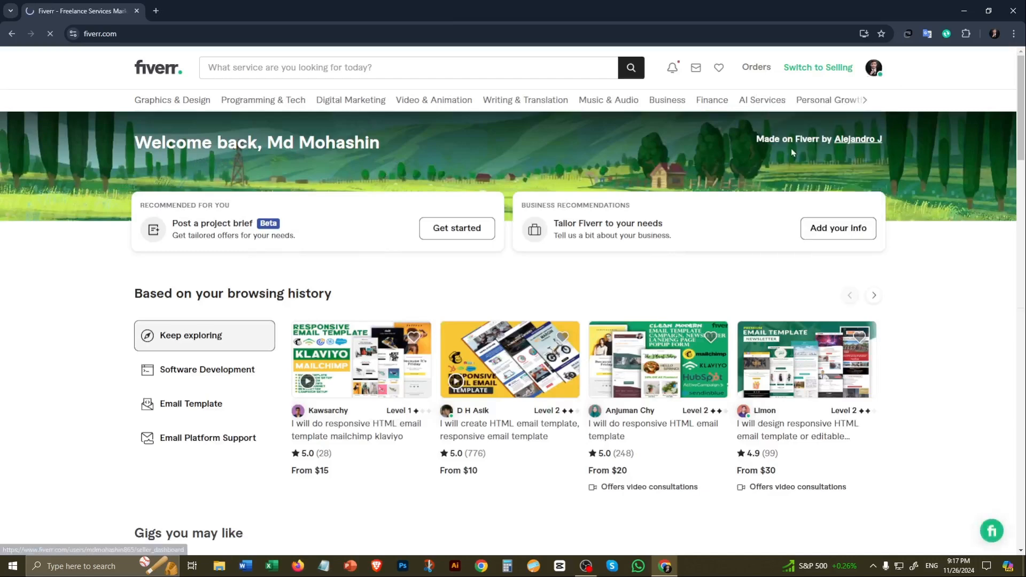
click(872, 70)
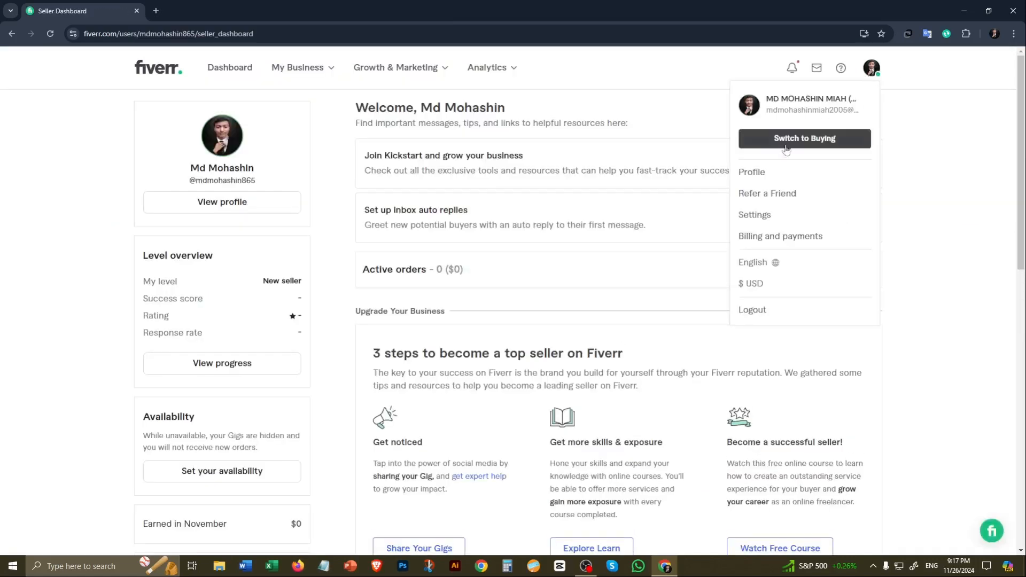
click(758, 172)
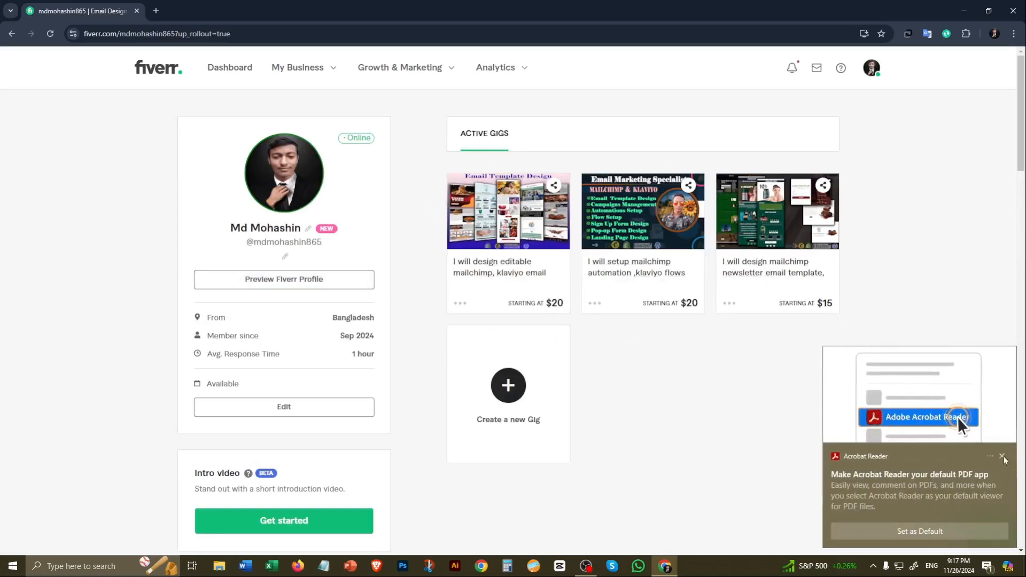
Step: Dismiss the Acrobat Reader notification and start creating a new gig
click(1002, 455)
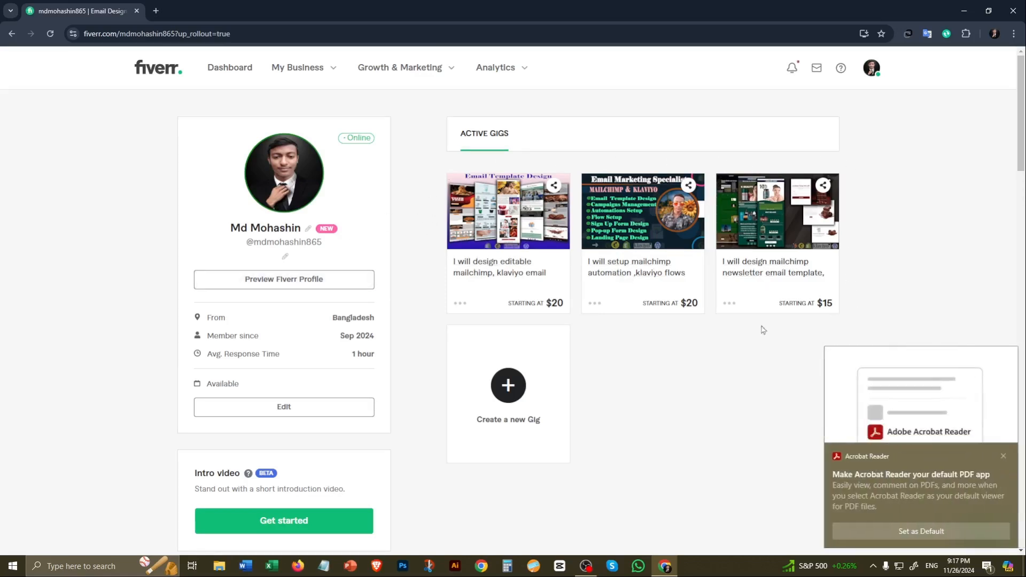
click(1002, 456)
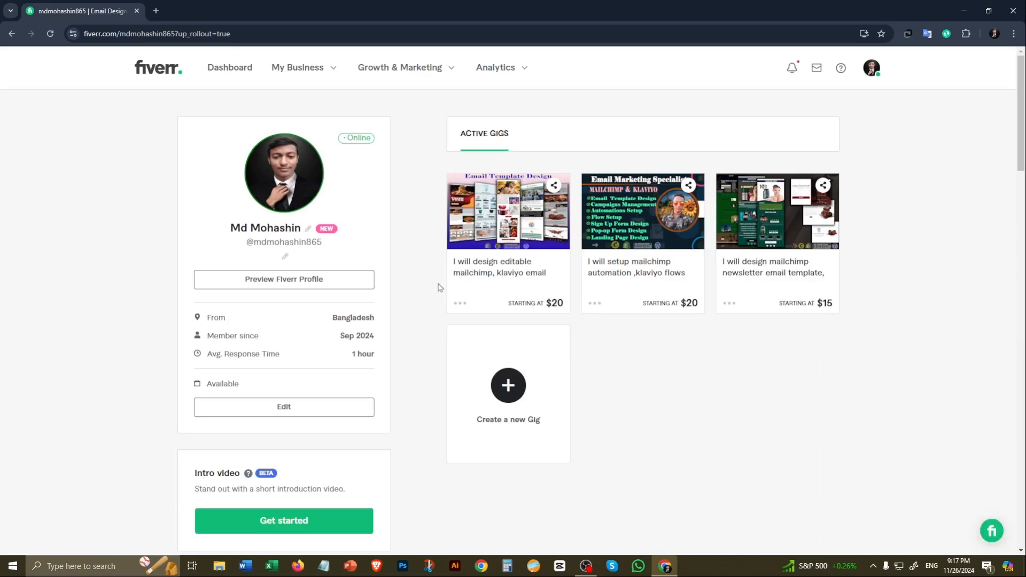
click(508, 390)
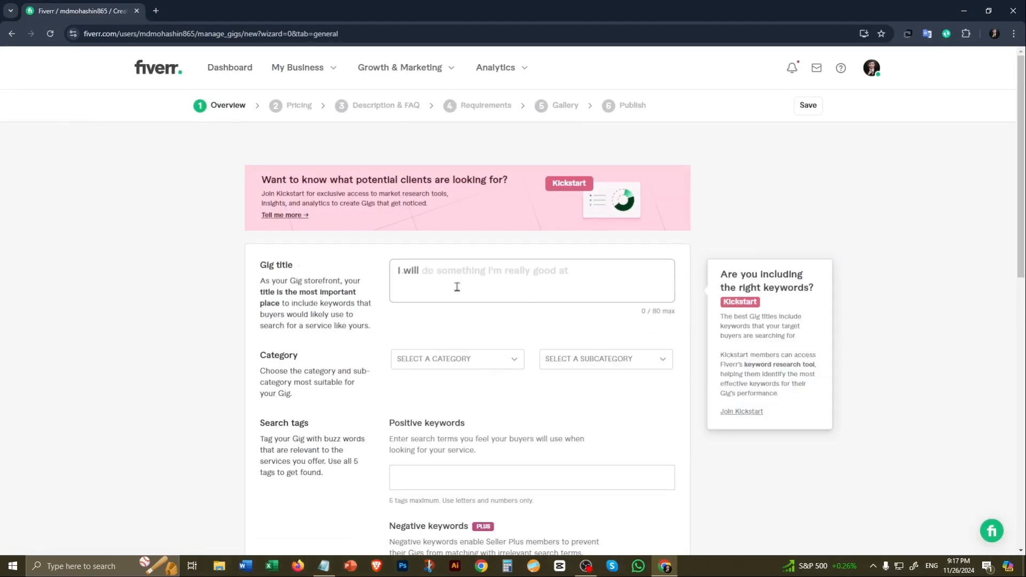
Step: Enter the gig title "design responsive HTML Email Template, newsletter within 8 hours" and categorize it under Programming & Tech, Software Development
click(416, 274)
text(design responsive HTML Email Template, newsletter within 8 hours)
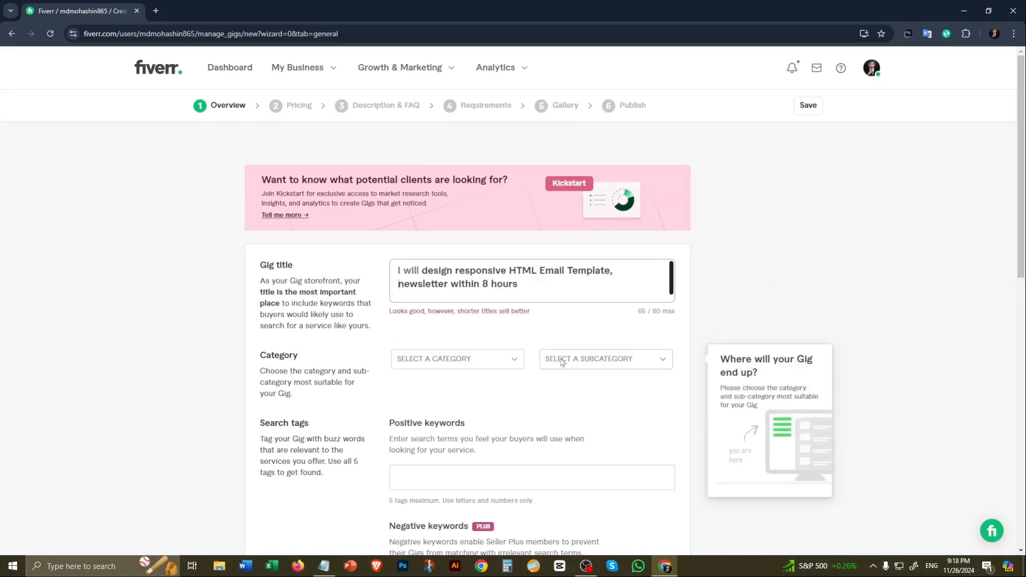
click(514, 361)
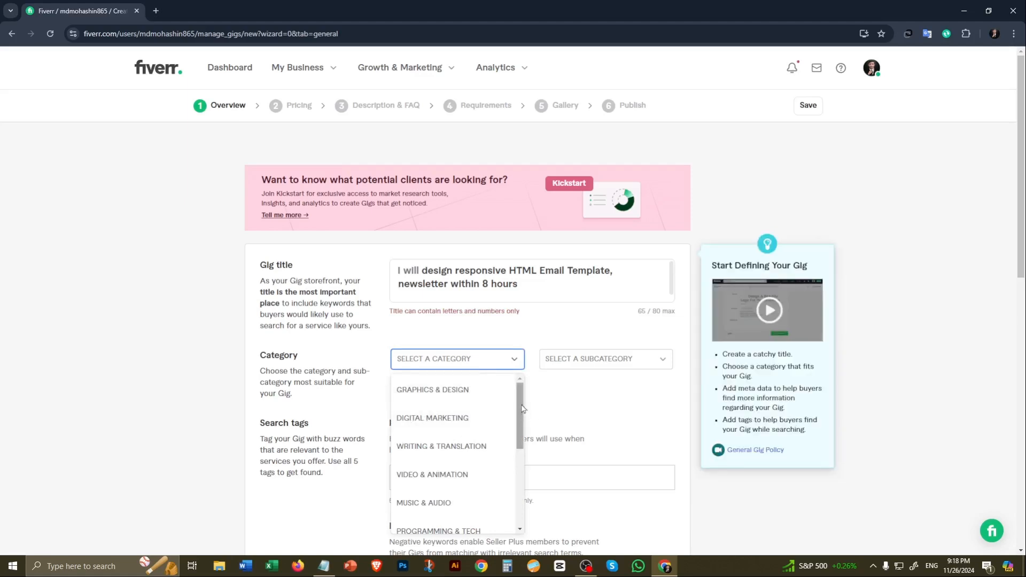
drag(522, 406, 522, 444)
click(452, 440)
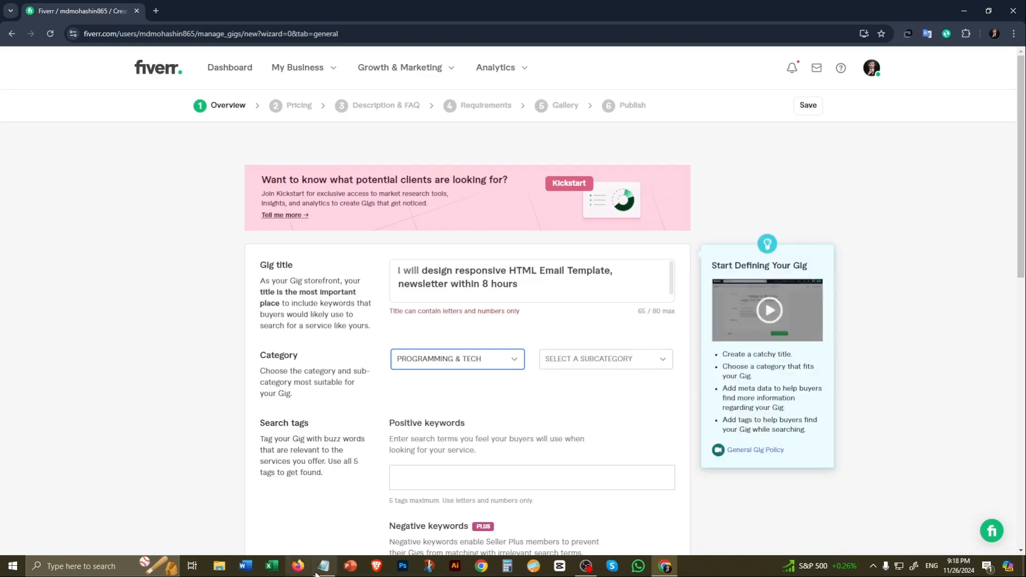
click(659, 365)
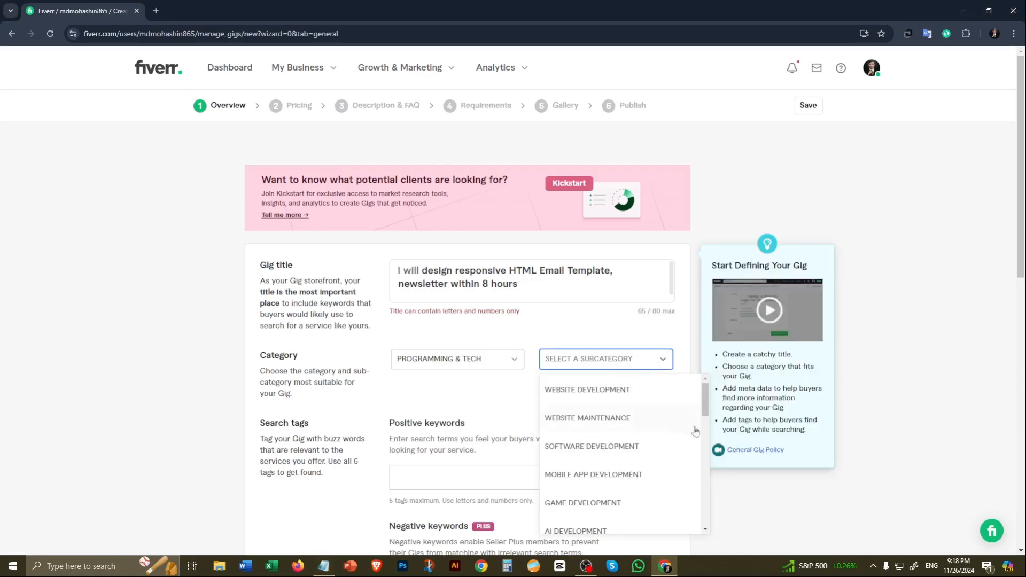
click(608, 446)
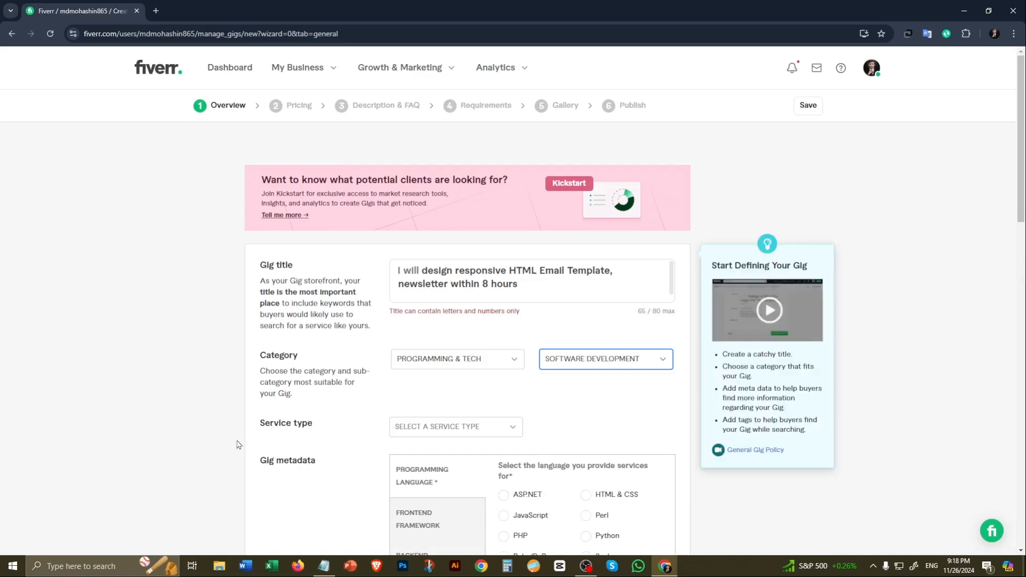
Step: Set the gig's service type to Email Template
click(512, 427)
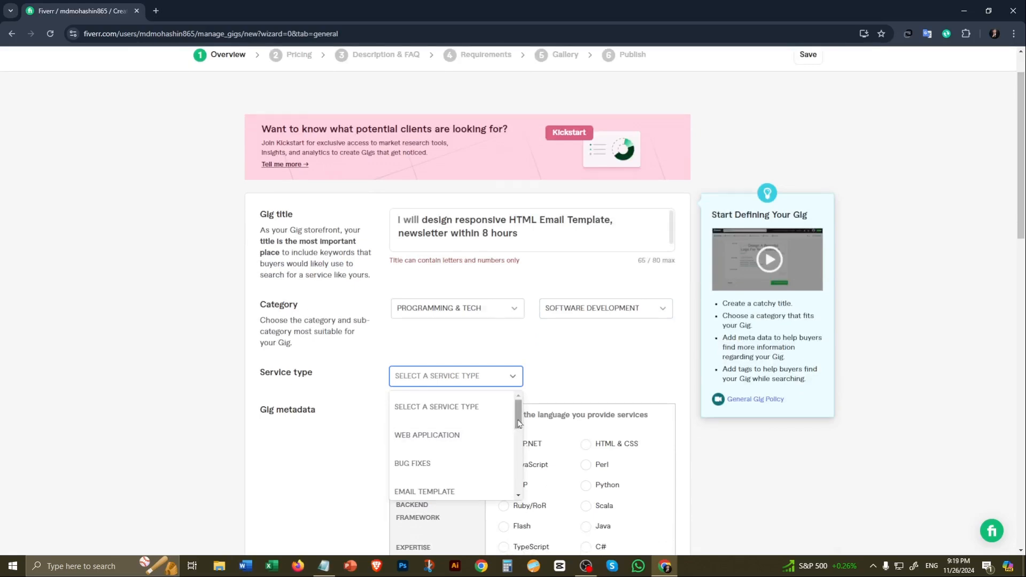
drag(517, 423, 518, 442)
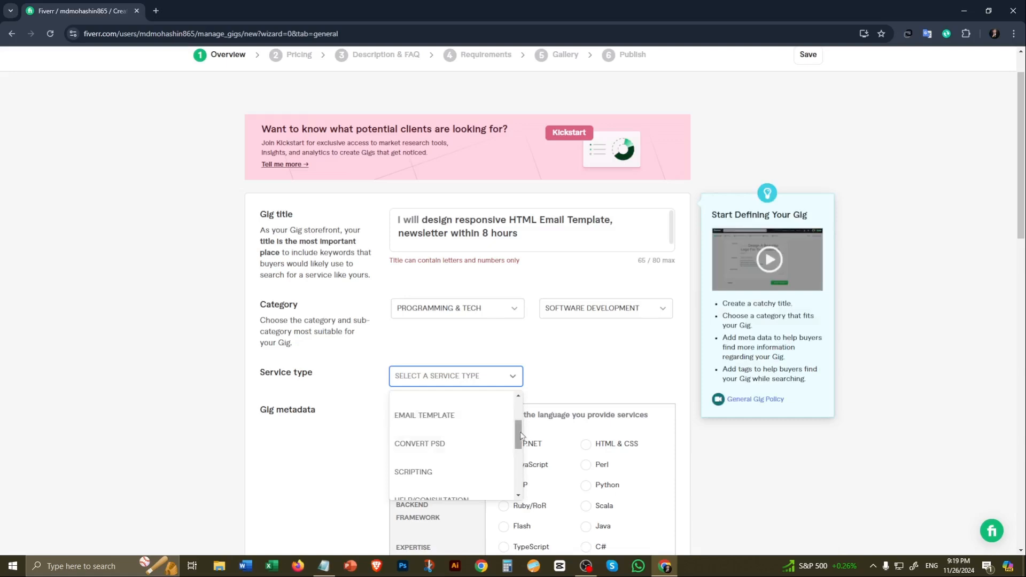
click(534, 387)
click(512, 377)
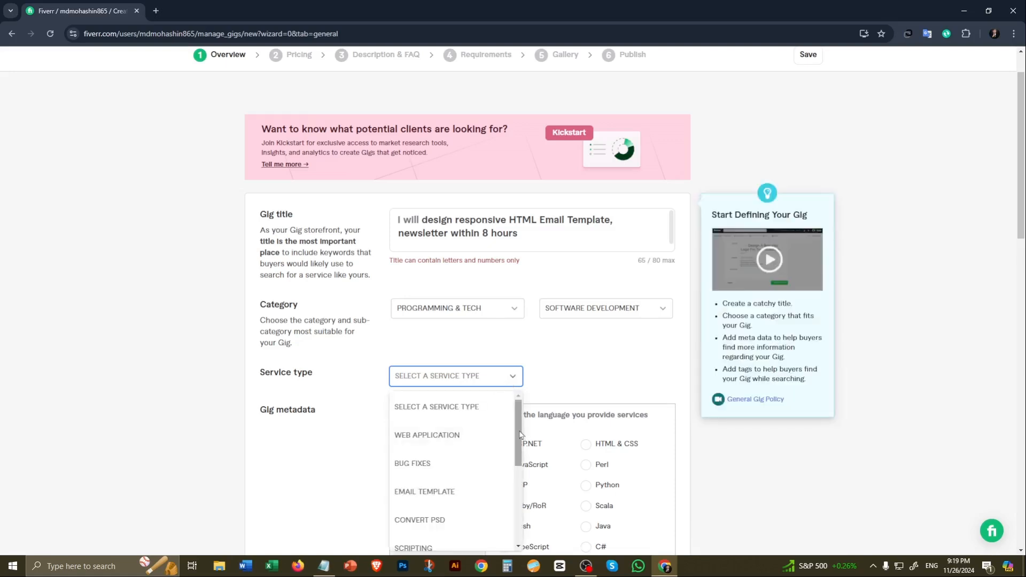
click(440, 497)
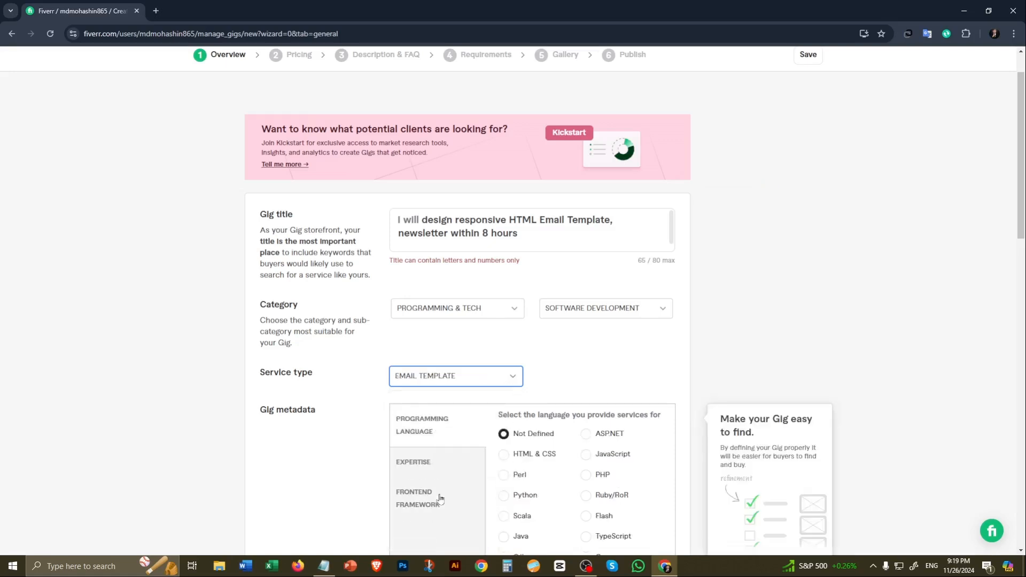
Step: In the gig metadata, choose HTML & CSS as the programming language and mark Design and Other as expertise
scroll(410, 274, down, 3)
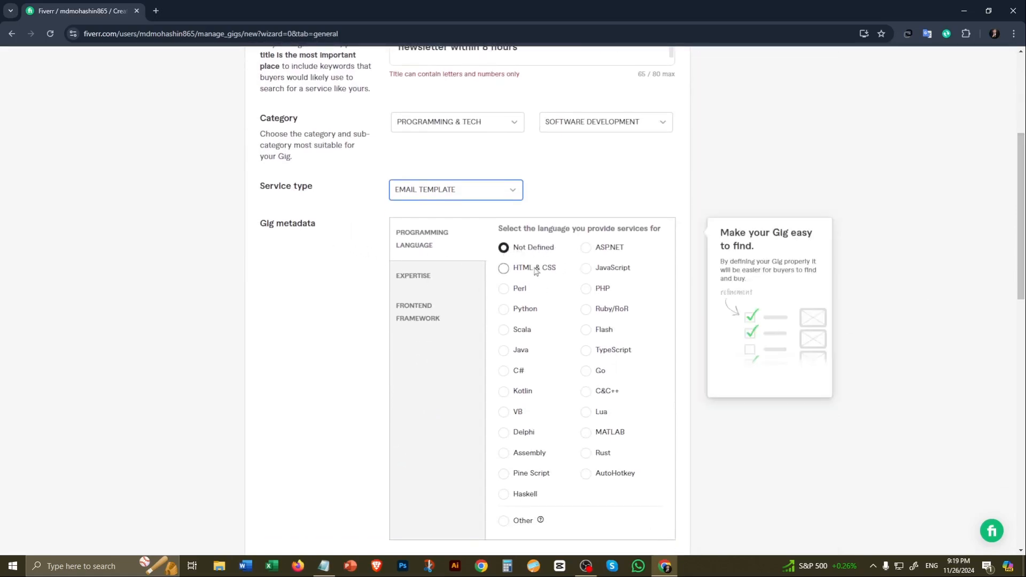
click(503, 268)
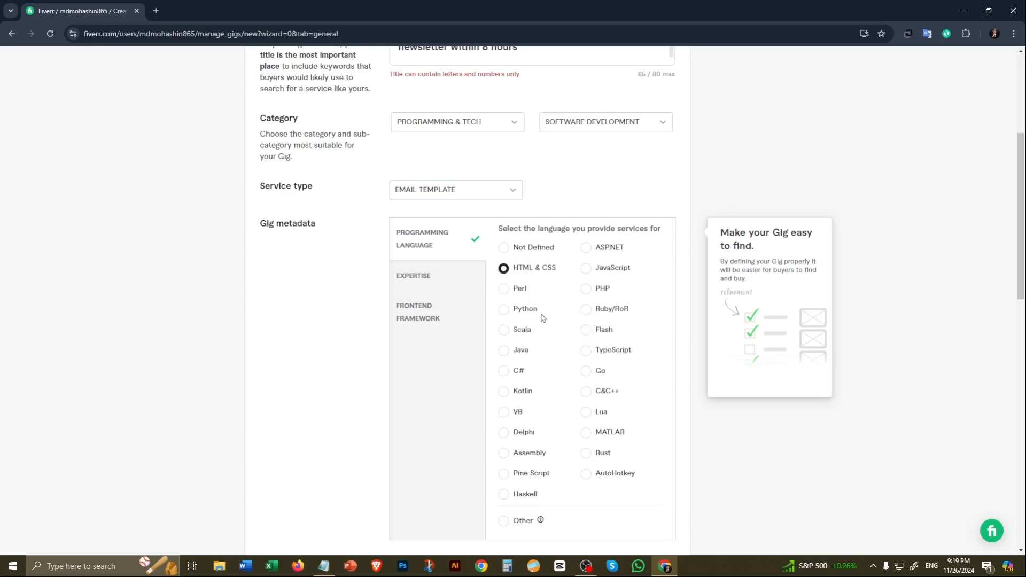
scroll(517, 341, down, 5)
scroll(517, 341, up, 5)
click(422, 279)
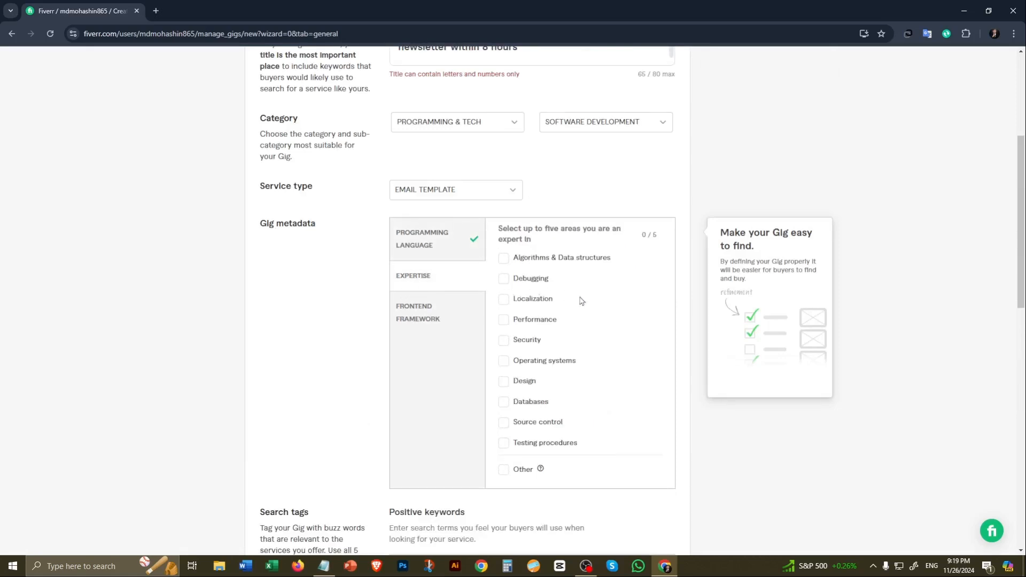
click(505, 383)
click(503, 470)
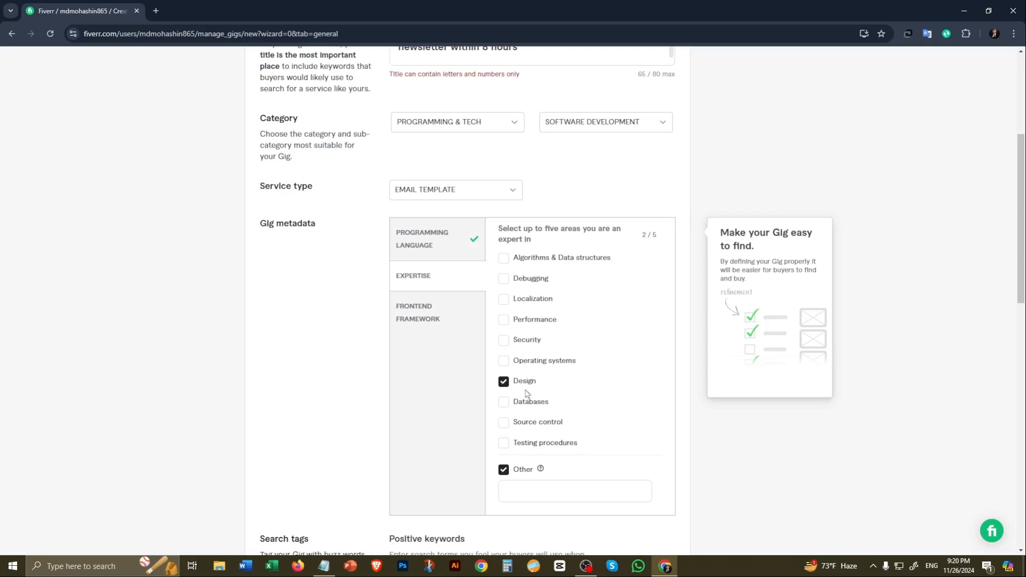
Step: Add "html email template" as a positive keyword in the search tags
scroll(593, 363, down, 5)
click(432, 263)
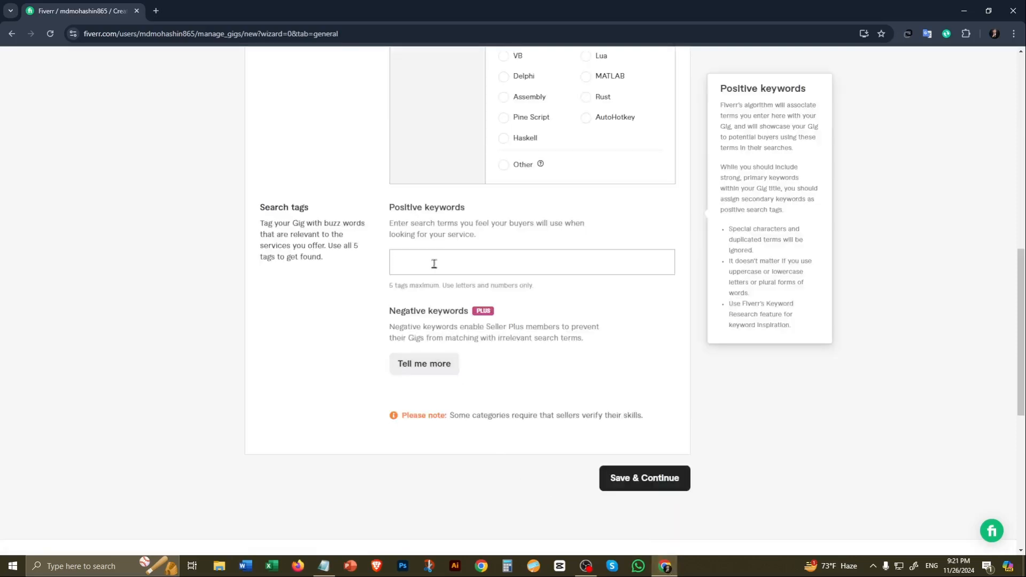
text(html email template)
key(Return)
Step: Copy "email template" from the fiverr gig 4 notes in Notepad and add it in Fiverr as another positive keyword
click(203, 136)
click(331, 565)
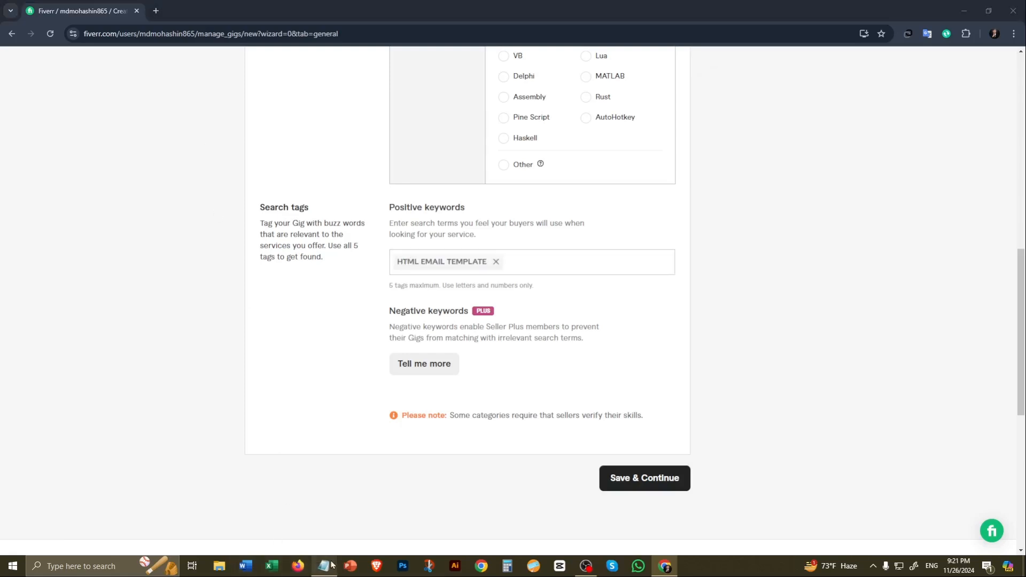
drag(4, 202, 110, 204)
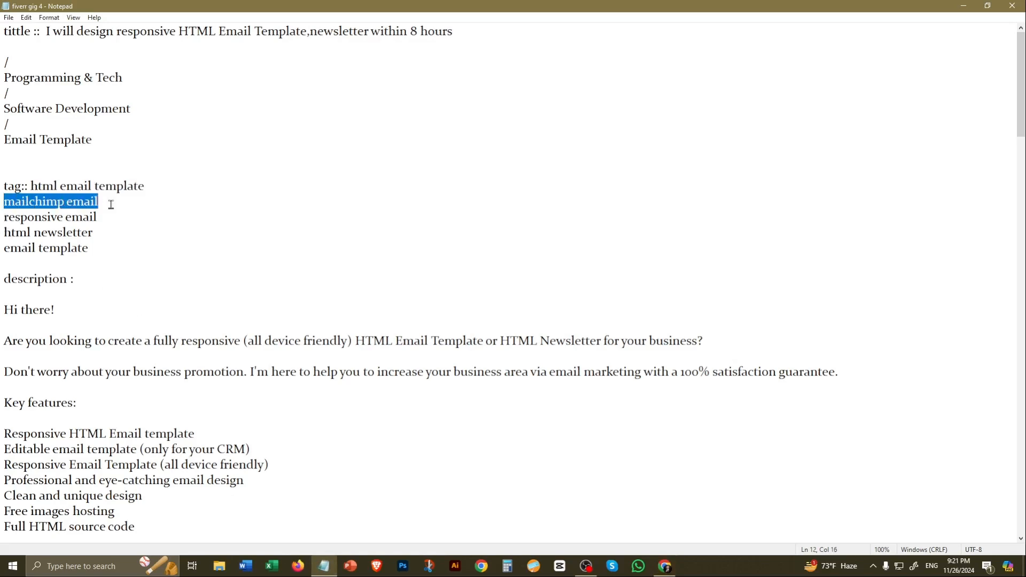
click(121, 231)
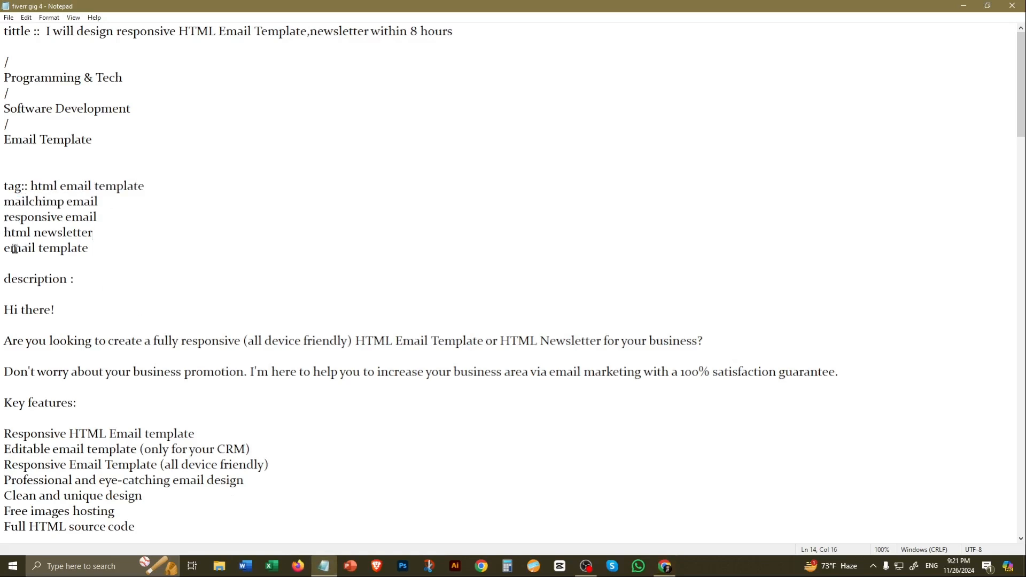
drag(1, 249, 105, 250)
key(ctrl+c)
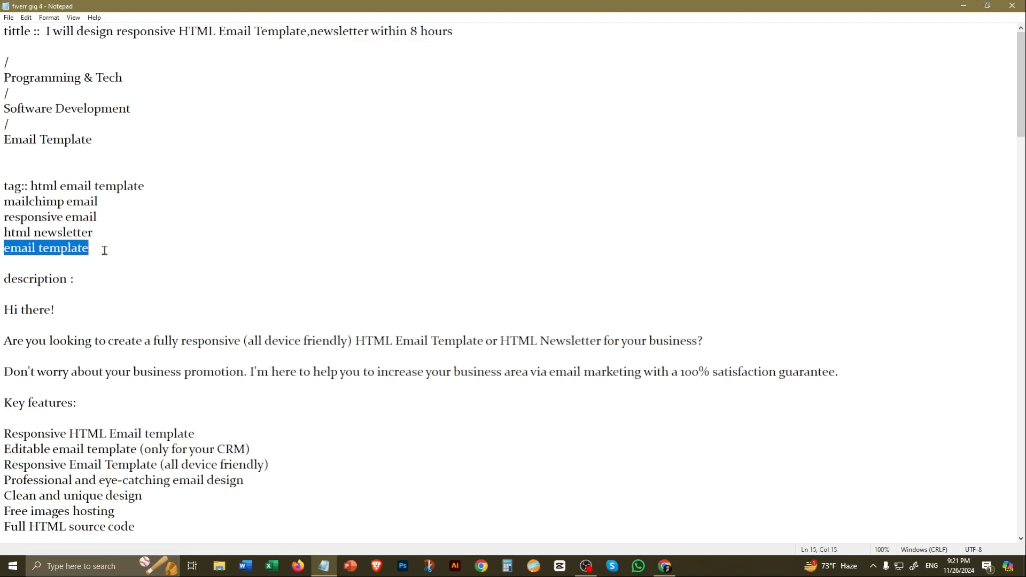
click(665, 565)
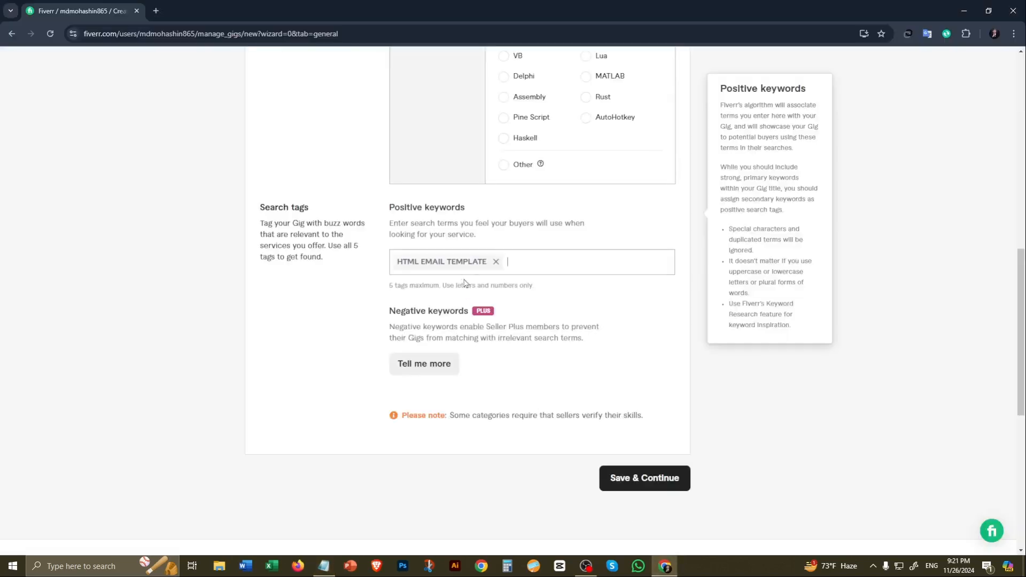
key(ctrl+v)
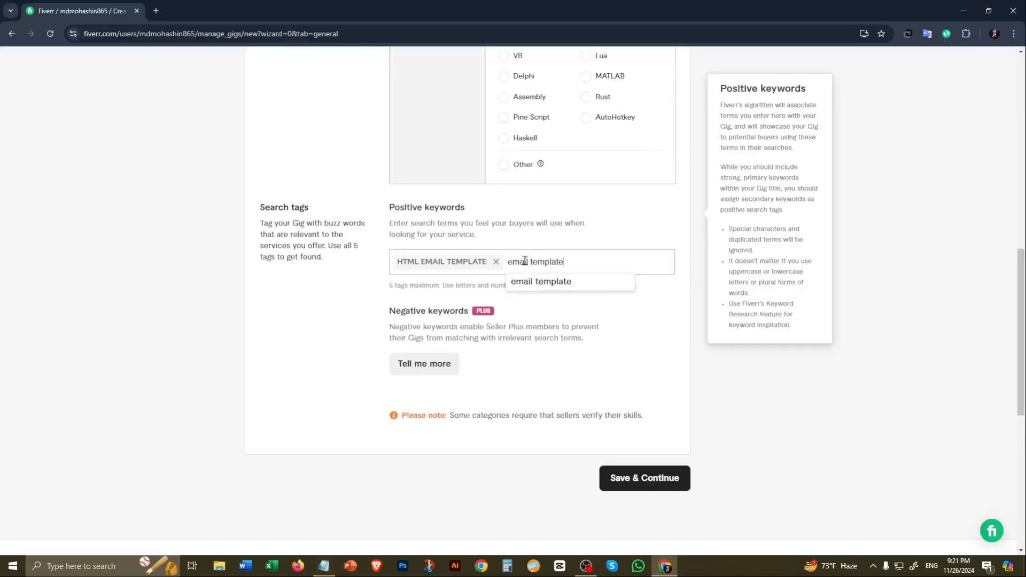
click(565, 290)
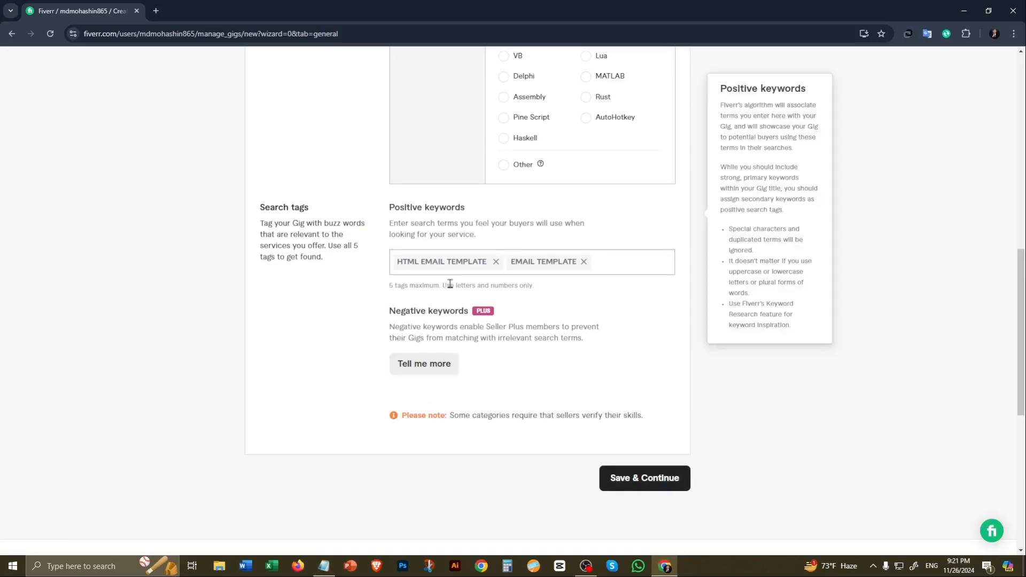
Step: Clear both positive keyword tags and add "email template" as the first tag
click(495, 262)
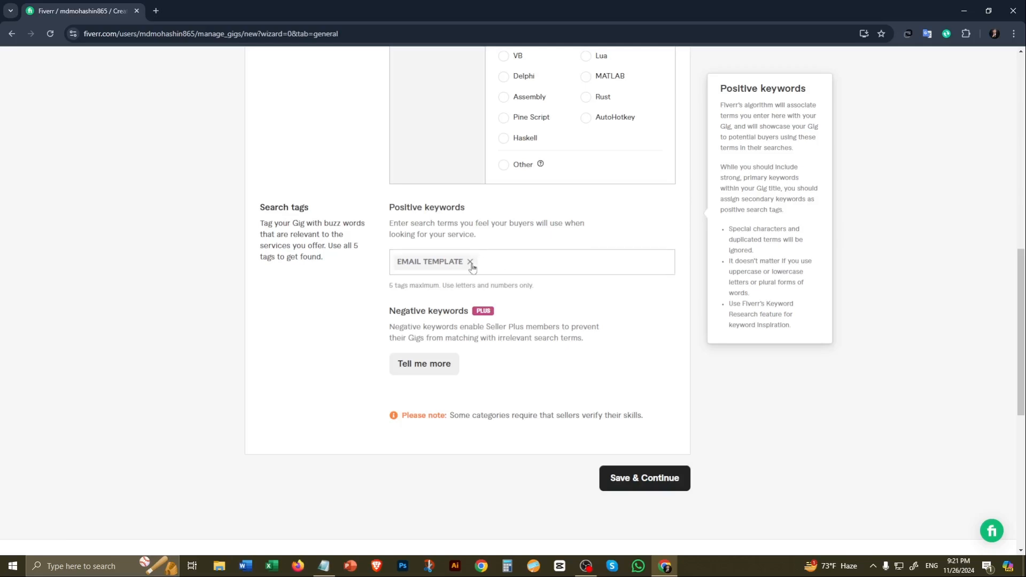
click(470, 262)
text(email template)
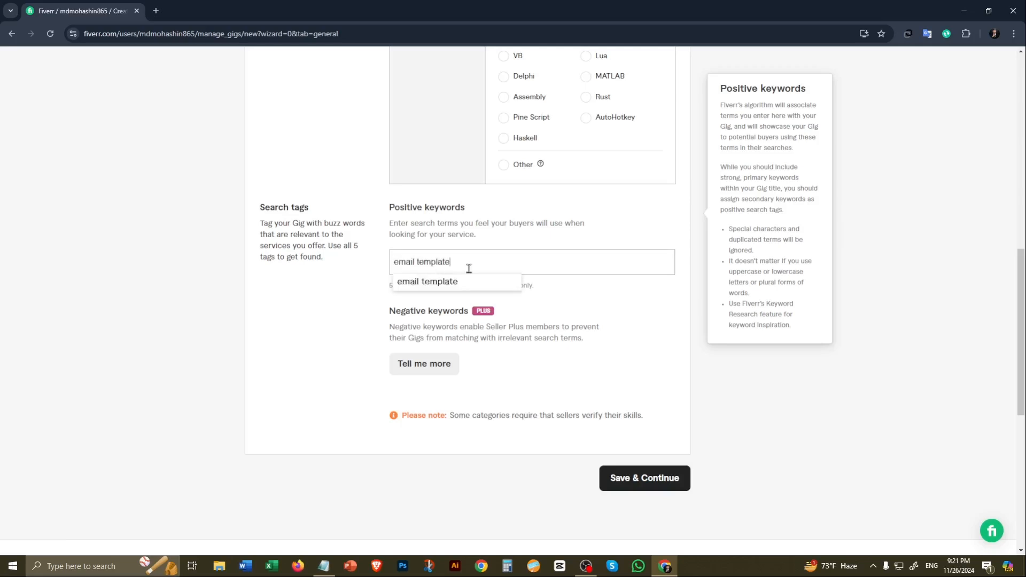
click(457, 281)
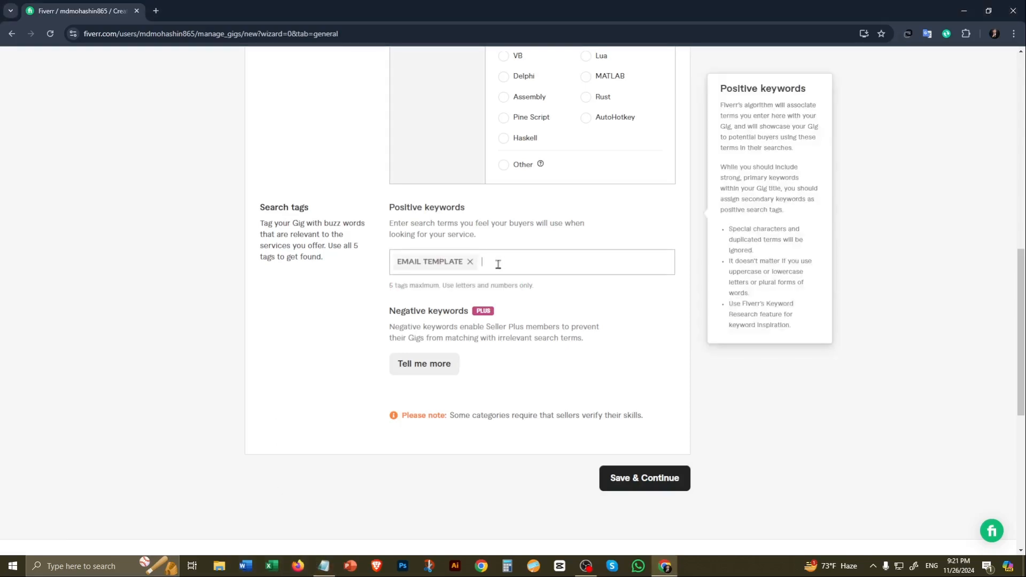
Step: Paste and trim another positive keyword after the "email template" tag, and save the overview to continue to Pricing
text(html email template)
drag(519, 264, 504, 263)
key(BackSpace)
key(Delete)
key(Delete)
drag(502, 264, 482, 263)
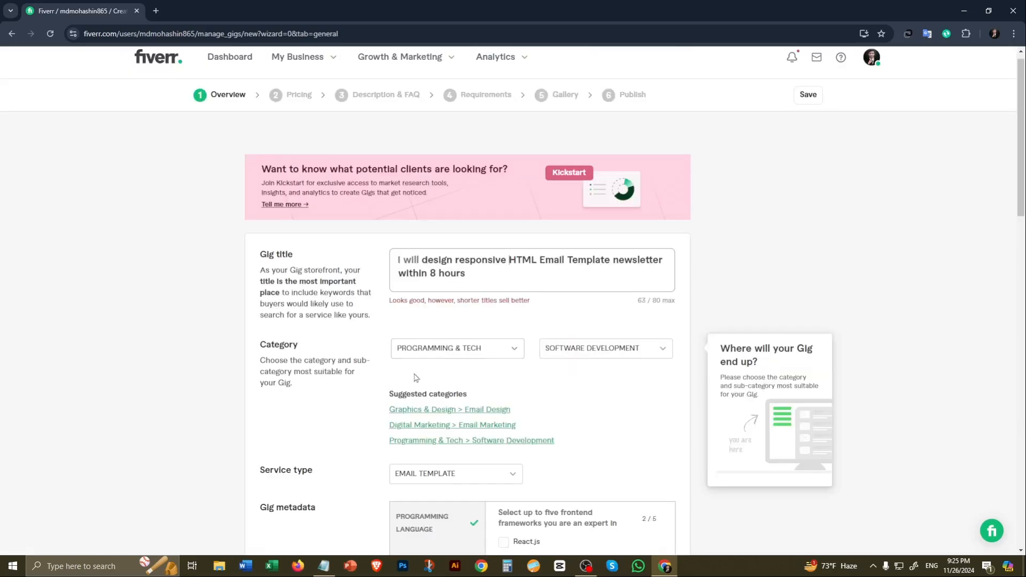
click(636, 432)
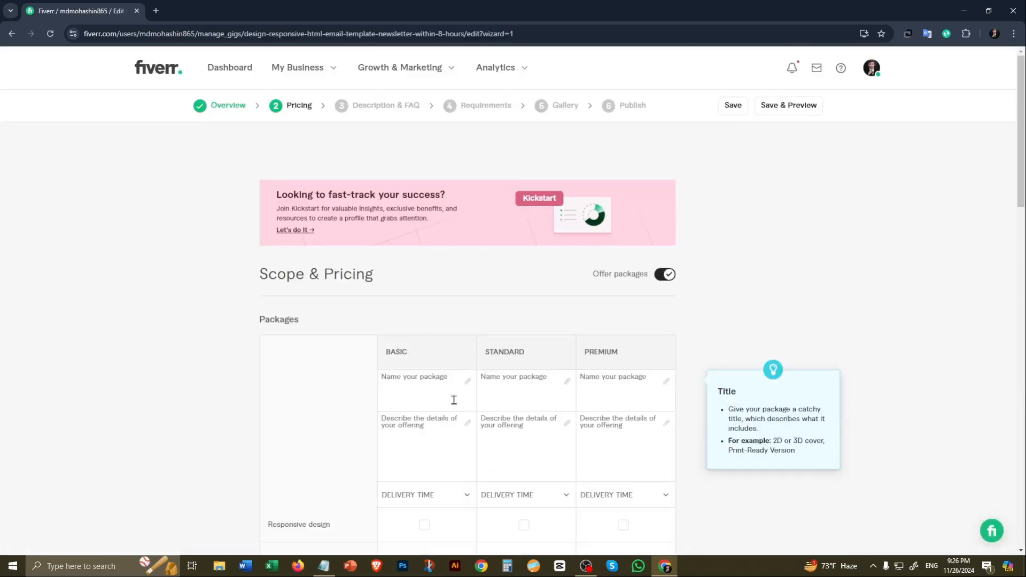
Step: Copy "HTML EMAIL TEMPLATE WITH 3 BLOCKS" from the Notepad notes into the Basic package's name
key(alt+Tab)
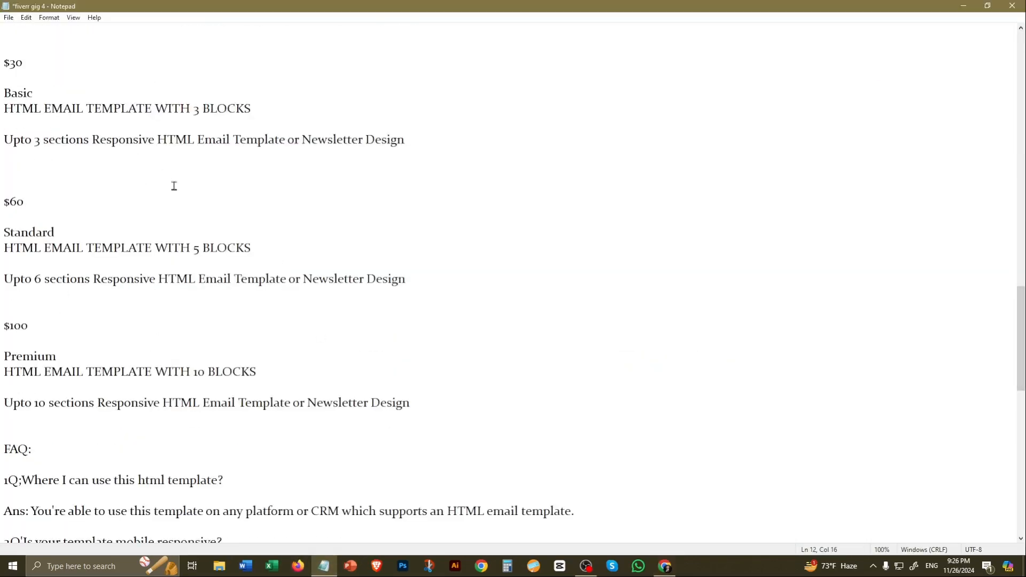
scroll(171, 184, up, 2)
triple_click(39, 219)
key(ctrl+c)
key(alt+Tab)
click(473, 393)
key(ctrl+v)
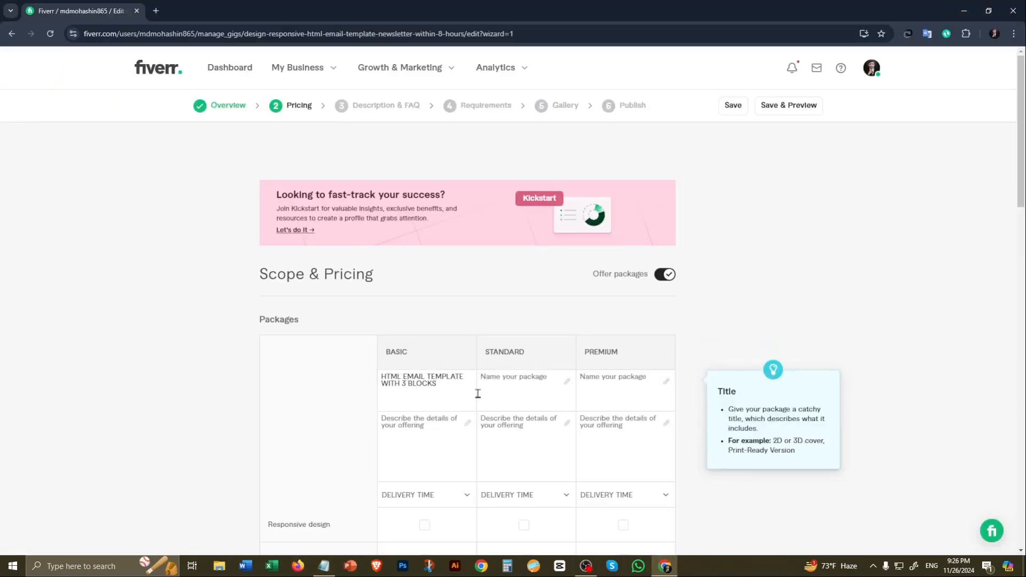
Step: Copy "HTML EMAIL TEMPLATE WITH 5 BLOCKS" from the Notepad notes into the Standard package's name
click(323, 566)
drag(5, 356, 267, 358)
click(664, 566)
click(520, 393)
text(HTML EMAIL TEMPLATE WITH 5 BLOCKS)
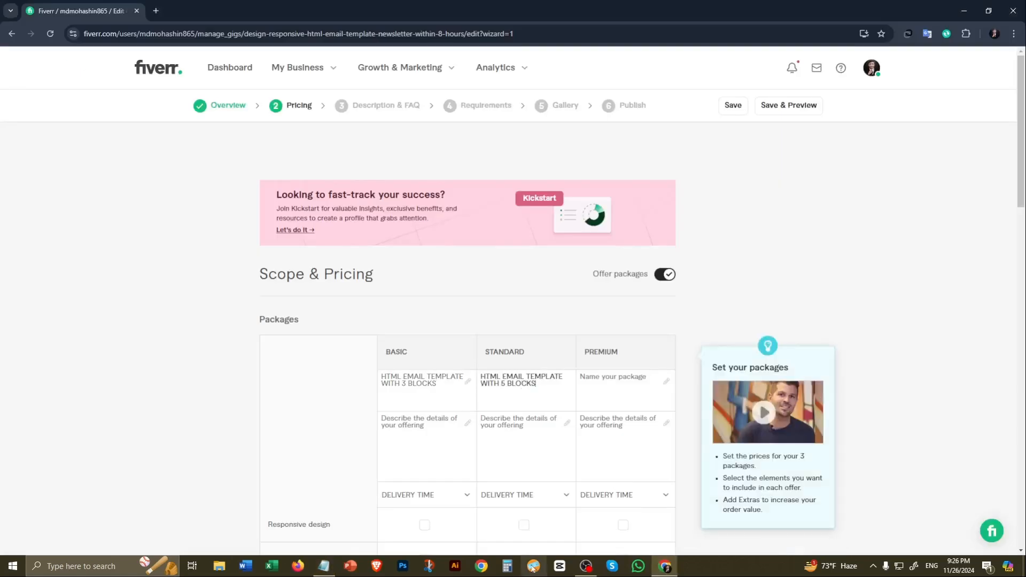
Step: Copy "HTML EMAIL TEMPLATE WITH 10 BLOCKS" from the Notepad notes into the Premium package's name
click(324, 566)
drag(3, 480, 316, 486)
click(664, 566)
click(598, 401)
text(HTML EMAIL TEMPLATE WITH 10 BLOCKS)
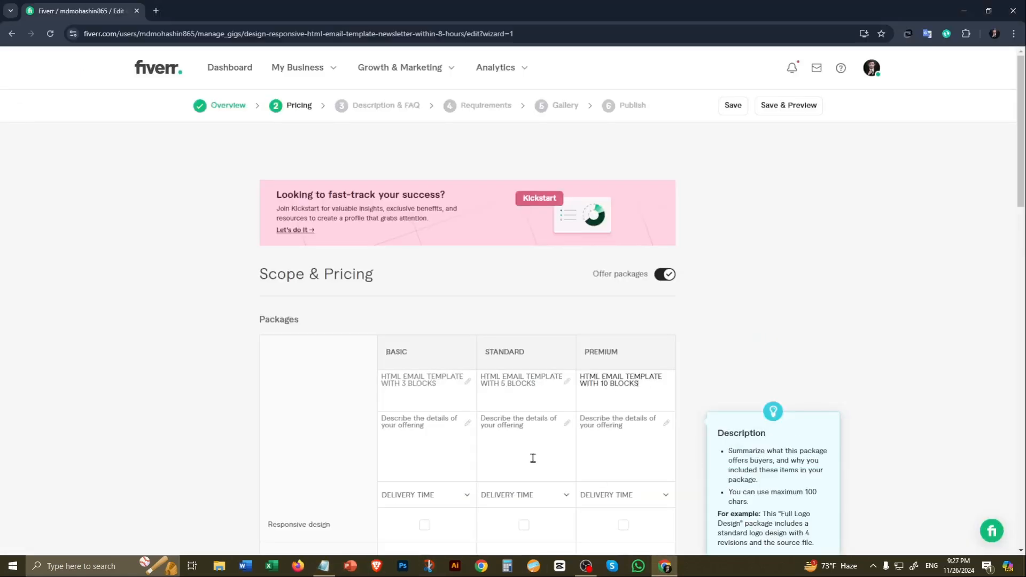
Step: Re-enter the block count in the Premium package's name as 10
click(608, 383)
key(BackSpace)
key(BackSpace)
text(10)
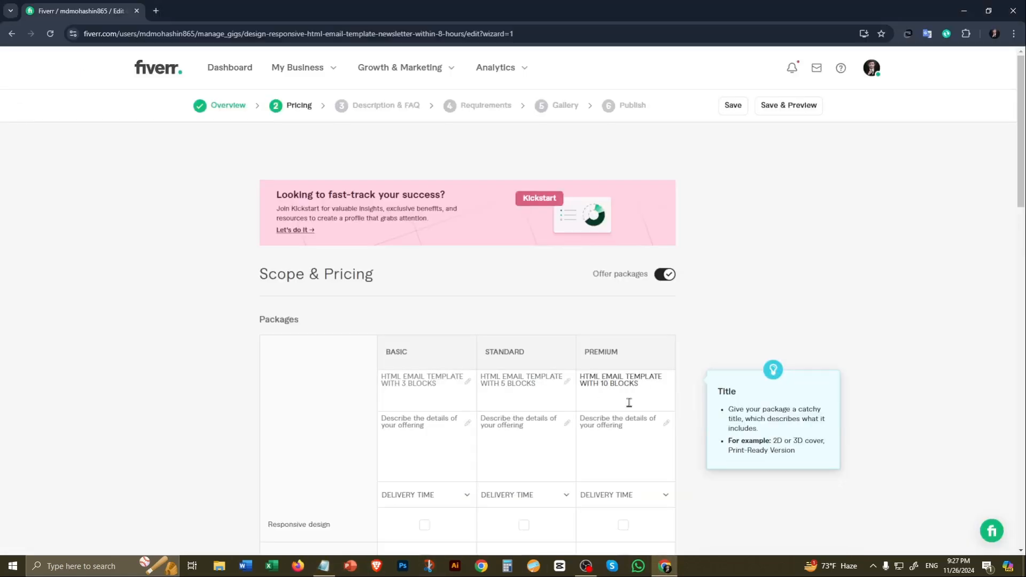
Step: Copy the "Up to 3 sections Responsive HTML Email Template or Newsletter Design" text from the Notepad notes into the Basic package's description
click(324, 566)
drag(3, 248, 406, 248)
key(ctrl+c)
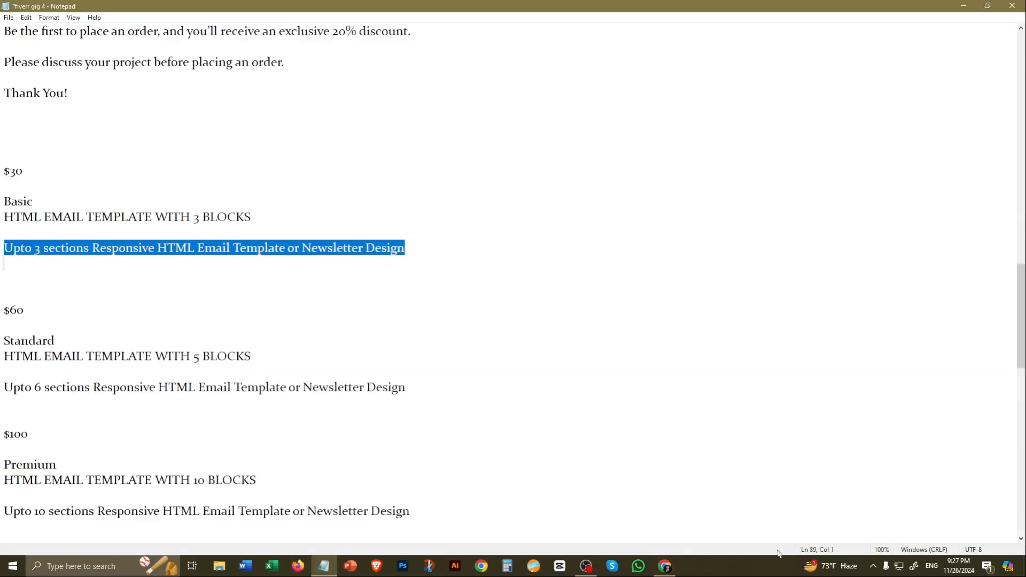
click(667, 569)
click(386, 420)
key(ctrl+v)
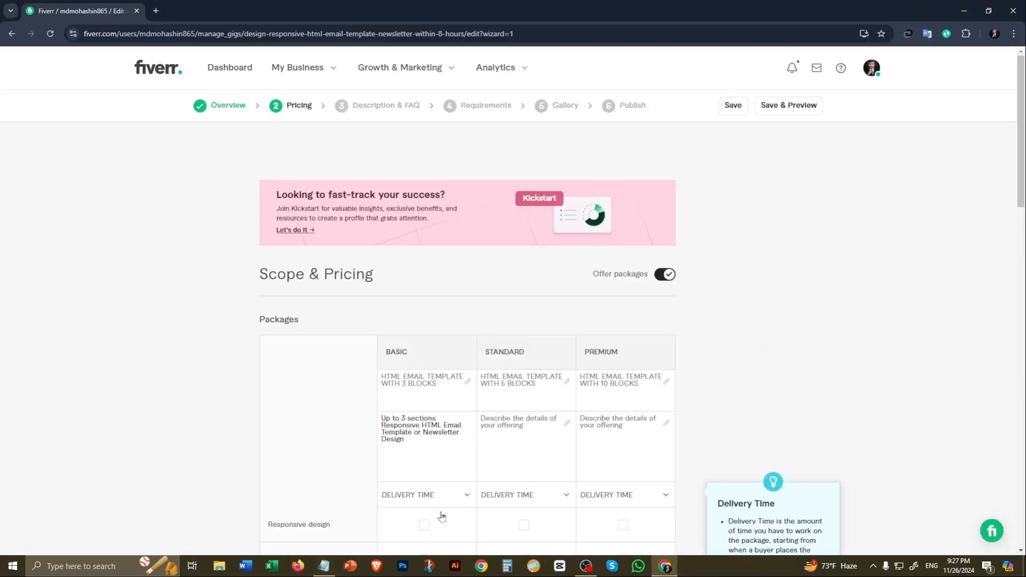
Step: Copy the "Up to 6 sections Responsive HTML Email Template or Newsletter Design" text from the Notepad notes into the Standard package's description
click(324, 565)
drag(4, 387, 435, 386)
key(ctrl+c)
click(665, 566)
click(513, 425)
key(ctrl+v)
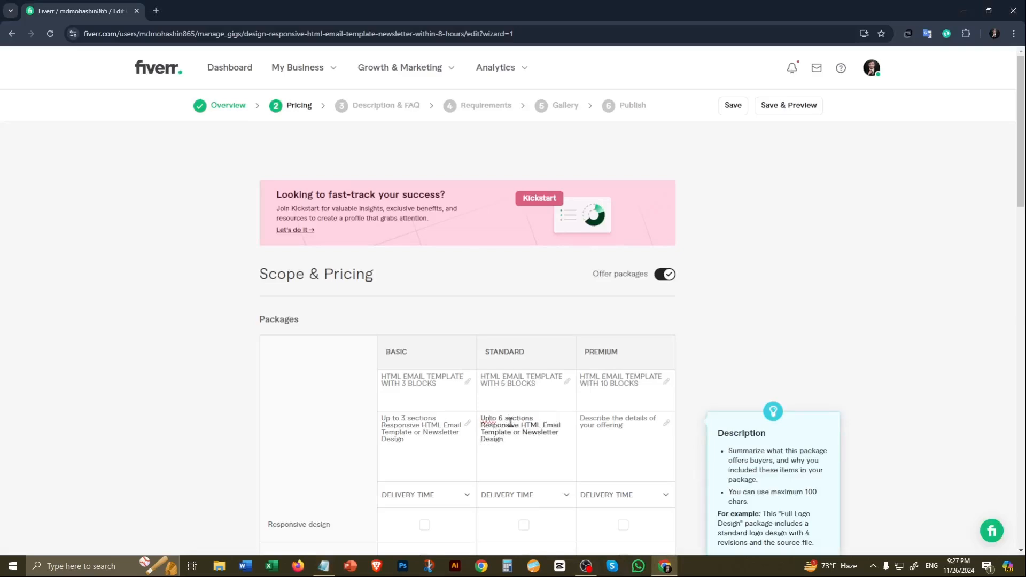
Step: Copy the "Up to 10 sections Responsive HTML Email Template or Newsletter Design" text from the Notepad notes into the Premium package's description
click(323, 566)
drag(3, 511, 409, 511)
click(665, 565)
click(620, 428)
text(Up to 10 sections Responsive HTML Email Template or Newsletter Design)
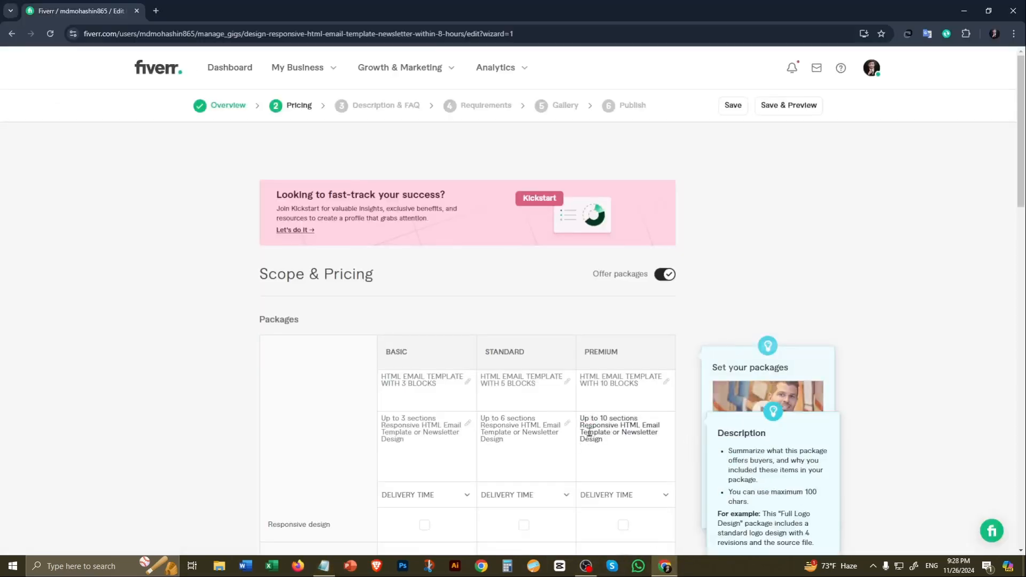
Step: Set the delivery time to 1 day for Basic and 2 days for both Standard and Premium
click(425, 495)
click(427, 382)
click(526, 495)
click(528, 409)
click(660, 498)
click(626, 408)
Step: Include responsive design and editable template in the Basic, Standard and Premium packages
scroll(634, 463, down, 7)
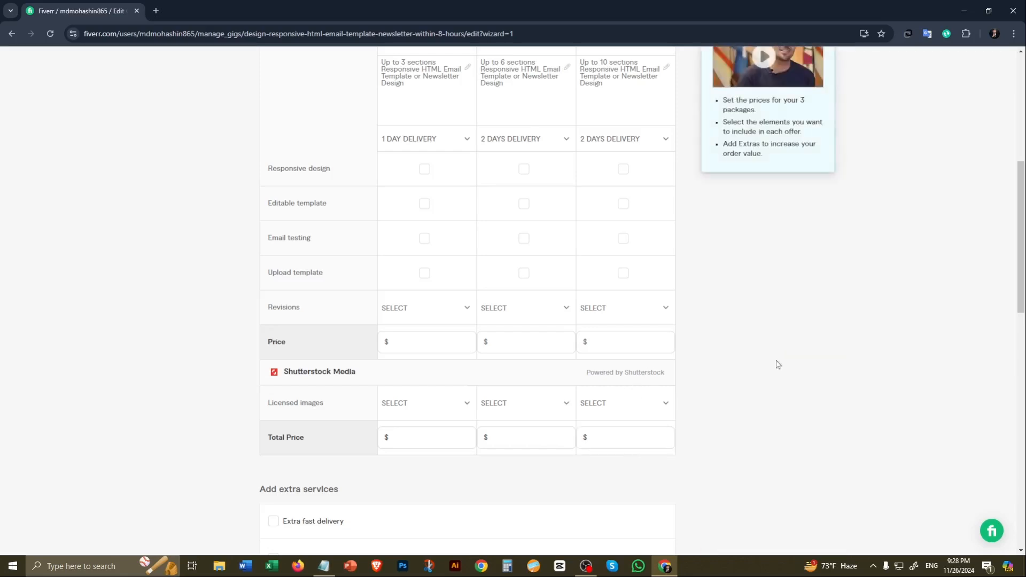
click(424, 169)
click(524, 168)
click(623, 168)
click(424, 203)
click(524, 203)
click(623, 203)
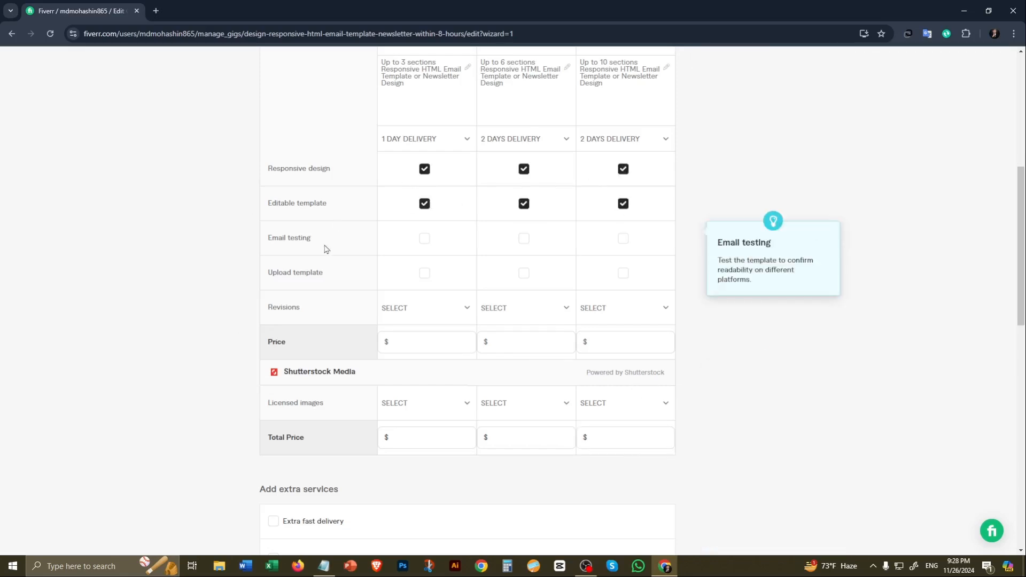
Step: Include email testing in all three packages and upload template in Standard and Premium only
click(424, 239)
click(524, 239)
click(623, 238)
click(524, 273)
click(623, 273)
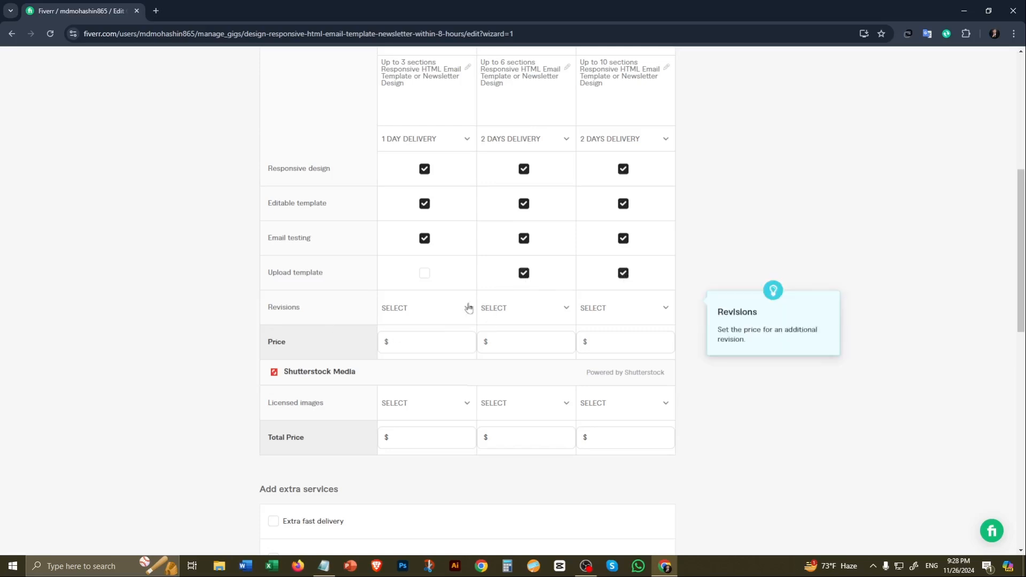
Step: Set the revisions to 5 for Basic, 9 for Standard and Unlimited for Premium
click(466, 308)
drag(460, 363, 460, 404)
click(410, 393)
click(565, 309)
drag(558, 369, 561, 443)
click(513, 419)
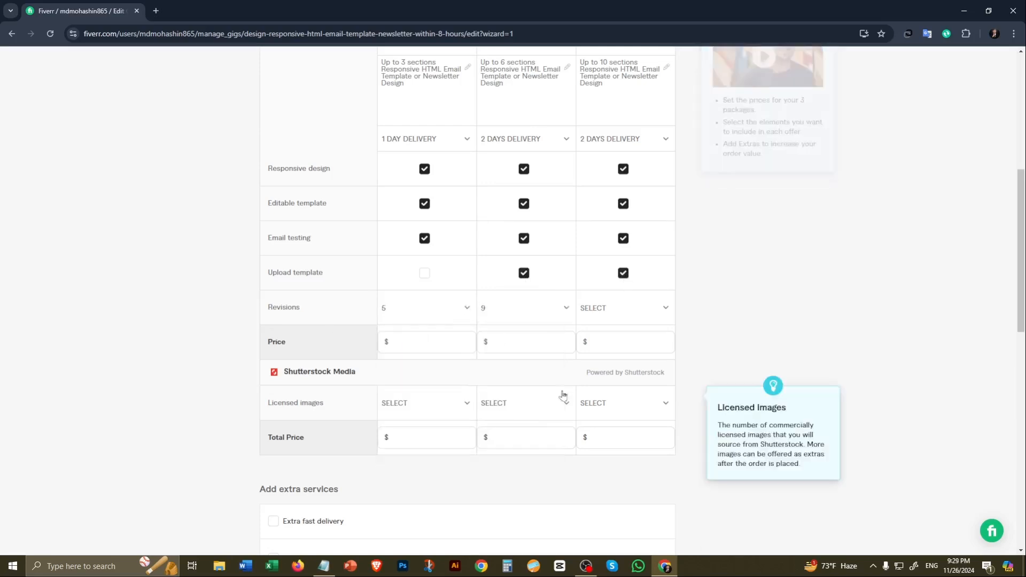
click(664, 309)
drag(657, 369, 673, 442)
click(617, 445)
Step: Price the packages at $20 for Basic, $35 for Standard and $50 for Premium
click(422, 342)
text(20)
click(524, 342)
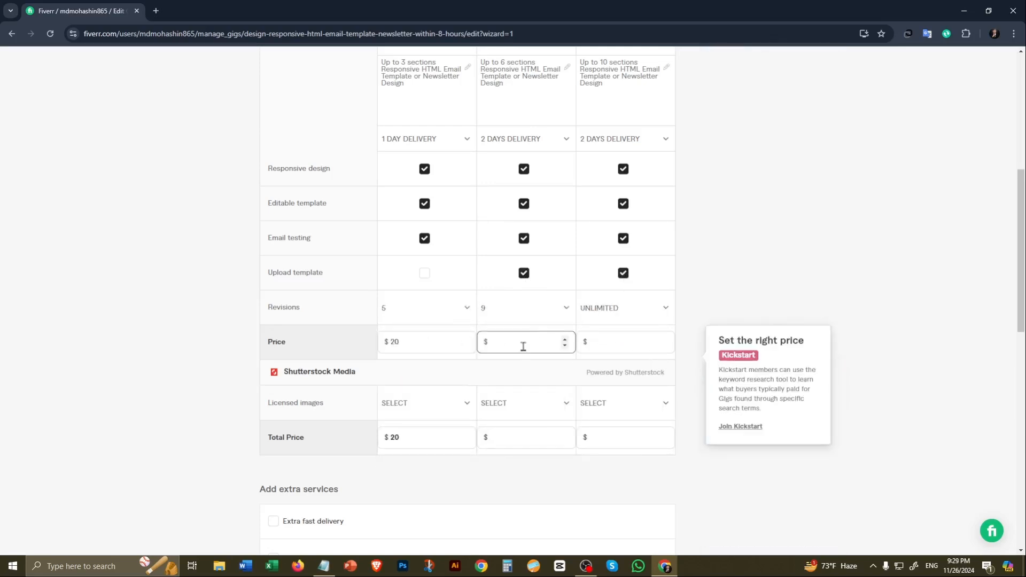
text(35)
click(592, 343)
text(50)
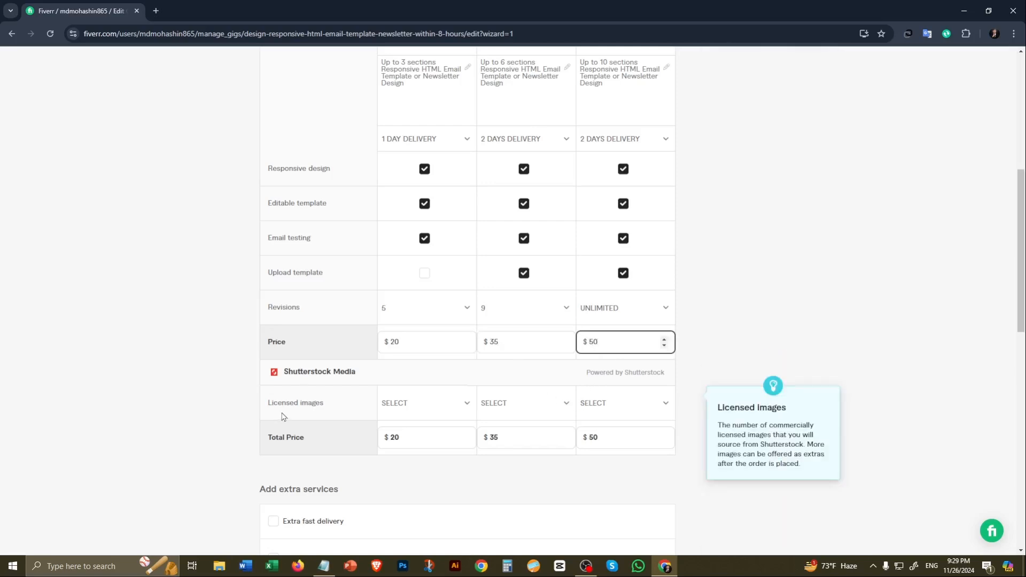
Step: Offer extra fast delivery in 1 day for an extra $10 on both the Standard and Premium packages
drag(1020, 178, 1020, 236)
click(273, 340)
click(558, 403)
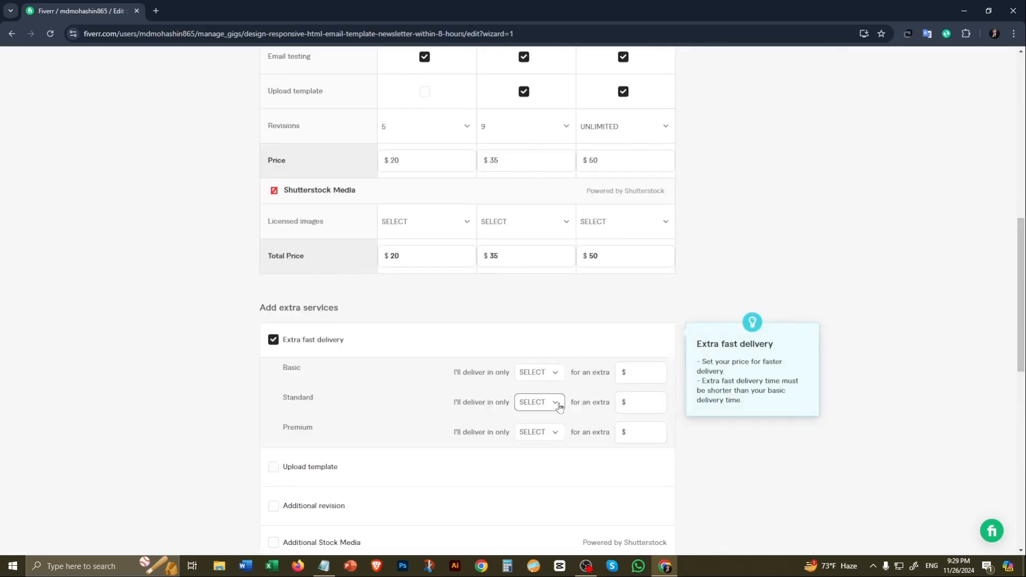
click(543, 315)
click(633, 402)
text(10)
click(539, 432)
click(543, 320)
click(632, 432)
text(10)
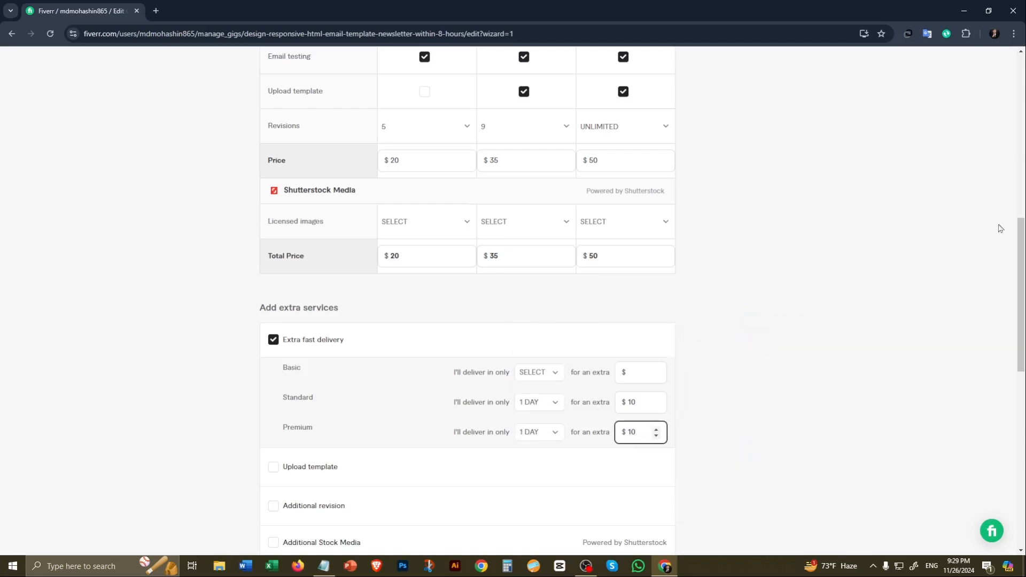
Step: Add the upload template extra for $10 and the additional revision extra for $5
drag(1020, 239, 1024, 291)
click(273, 290)
click(526, 293)
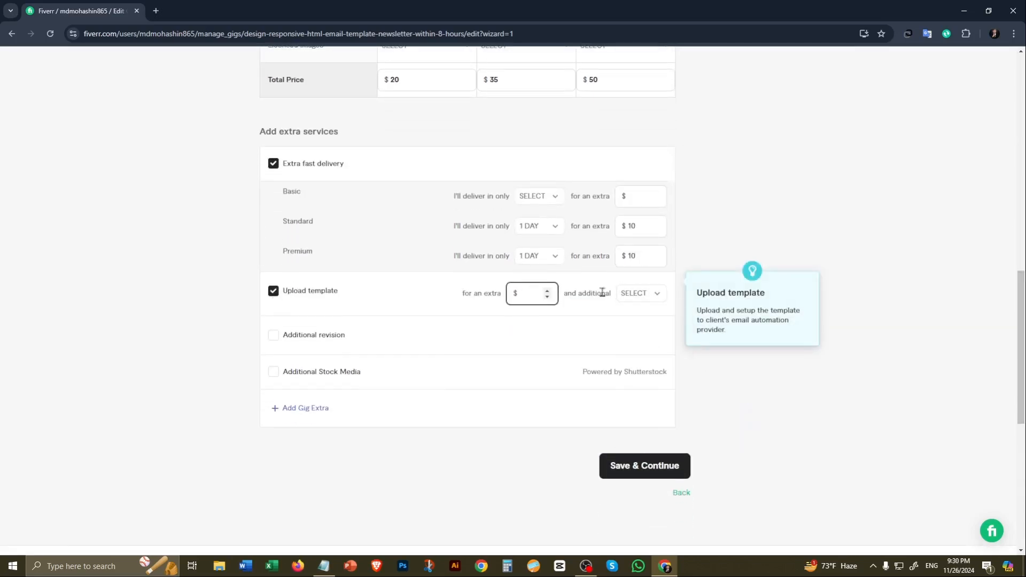
text(10)
click(273, 335)
click(530, 338)
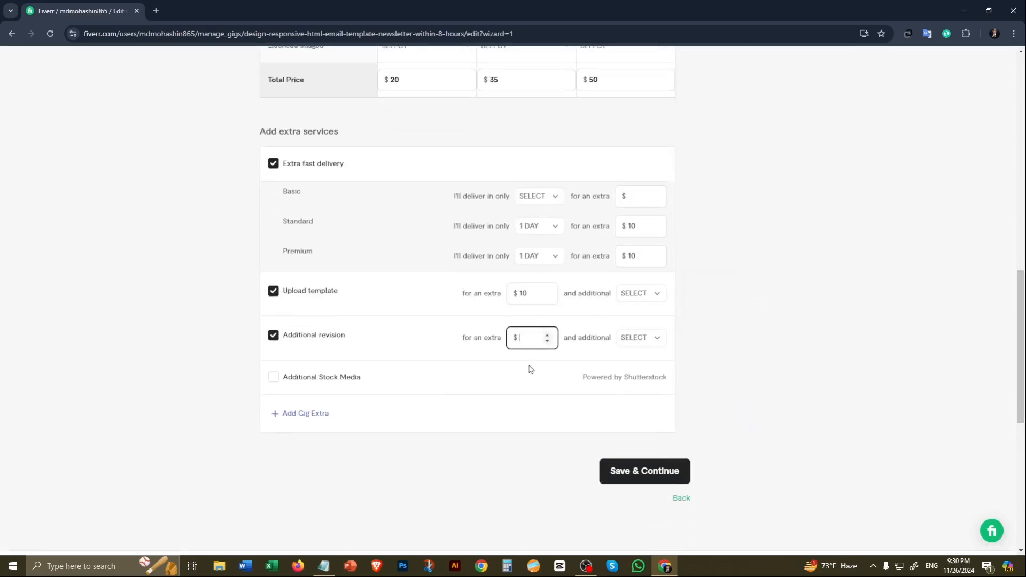
text(5)
Step: Change the Basic package's name to "HTML EMAIL TEMPLATE WITH 4 BLOCKS"
scroll(476, 350, down, 7)
scroll(465, 346, up, 20)
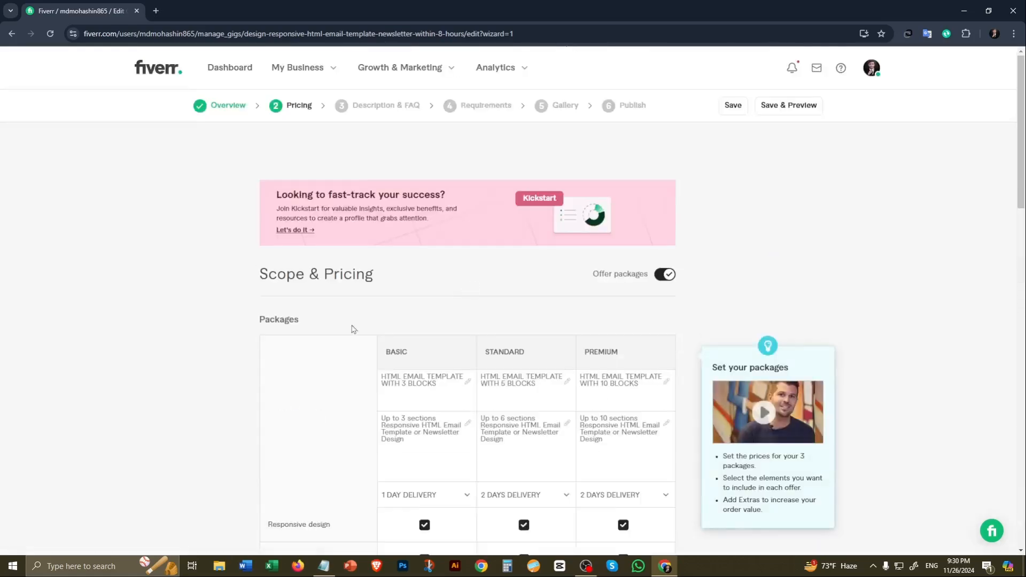
scroll(353, 328, down, 3)
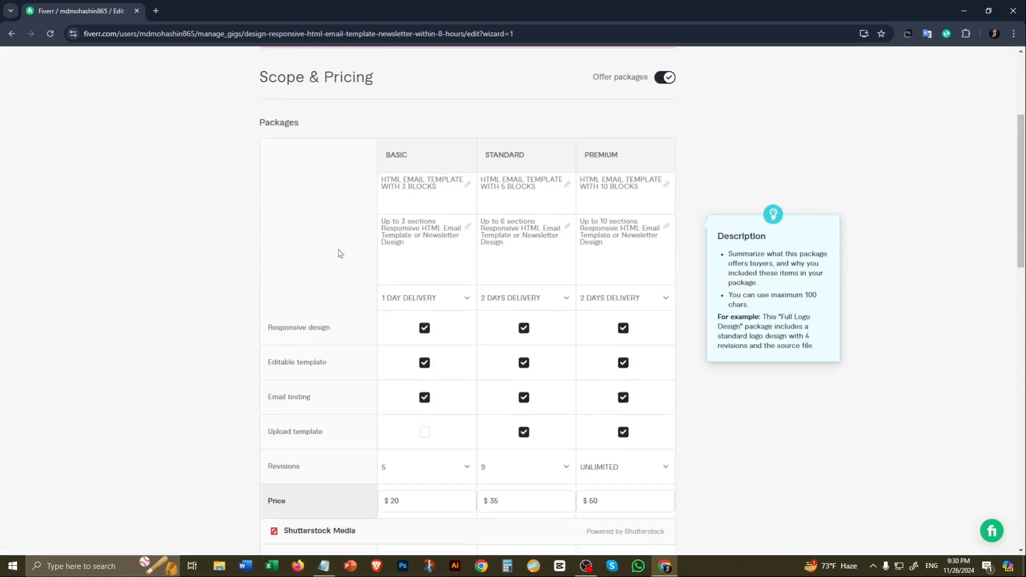
click(410, 187)
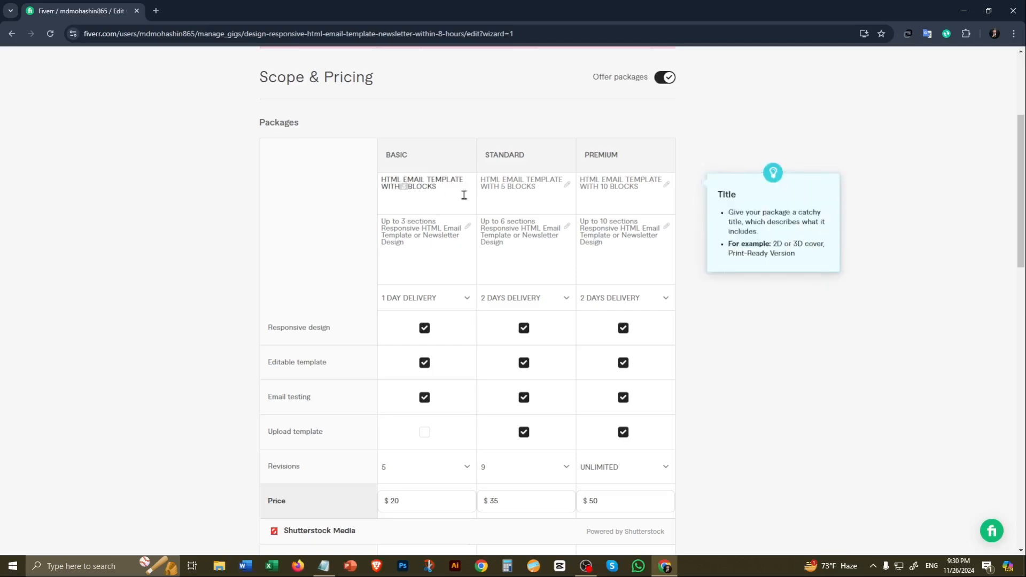
key(BackSpace)
key(BackSpace)
key(BackSpace)
text(4)
key(Left)
key(Left)
Step: Change the Standard package's name to "HTML EMAIL TEMPLATE WITH 6 BLOCKS" and save the pricing to continue to Description & FAQ
click(504, 190)
key(BackSpace)
text(6)
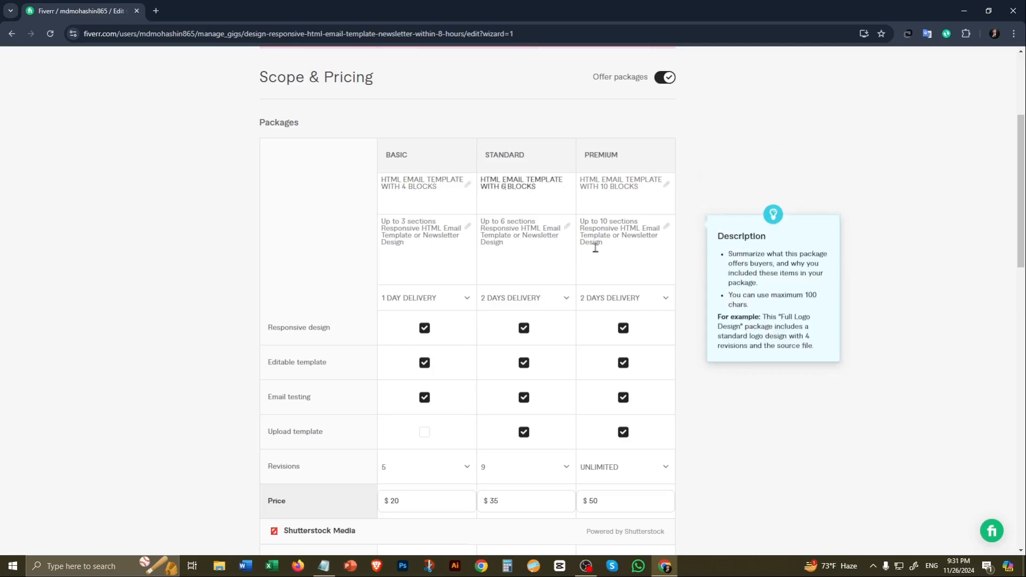
drag(1021, 215, 1021, 400)
click(632, 372)
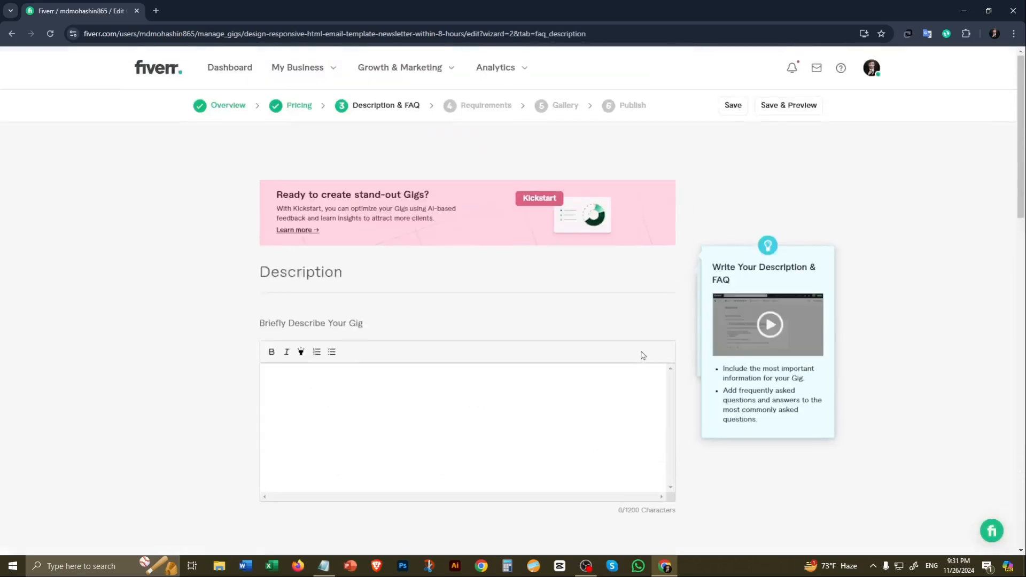
Step: Paste the prepared gig description from the Notepad notes into the empty description
scroll(316, 373, down, 5)
scroll(320, 371, up, 5)
double_click(277, 279)
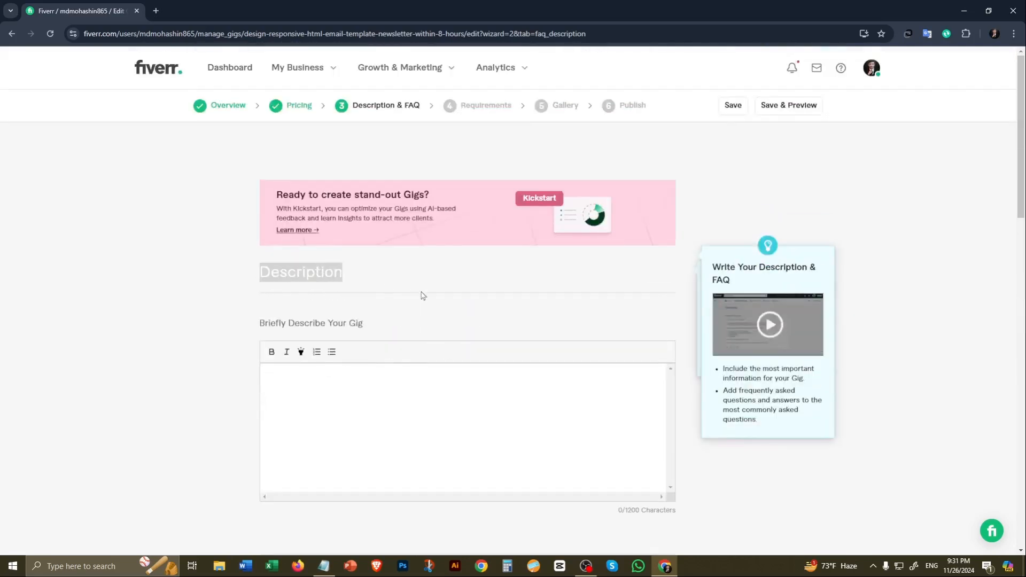
click(382, 282)
click(379, 282)
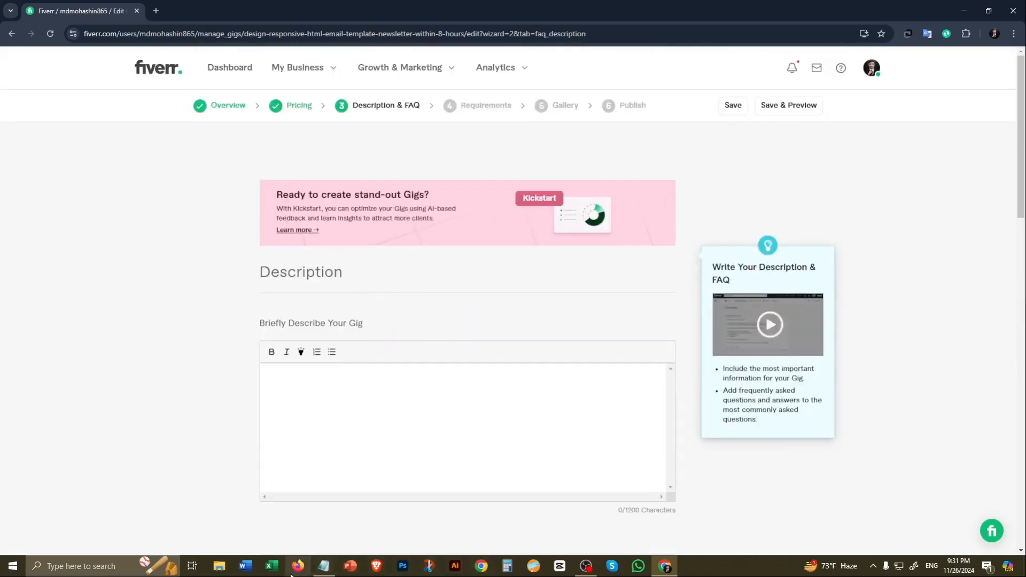
click(265, 375)
key(ctrl+v)
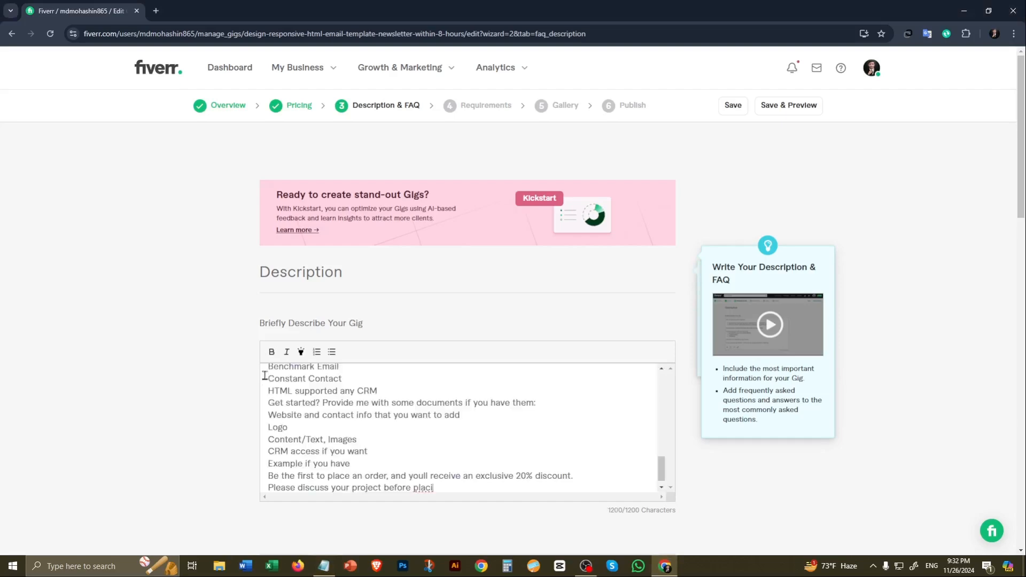
Step: Review the gig description and the Milestone workflow and FAQ sections below it
scroll(380, 444, down, 13)
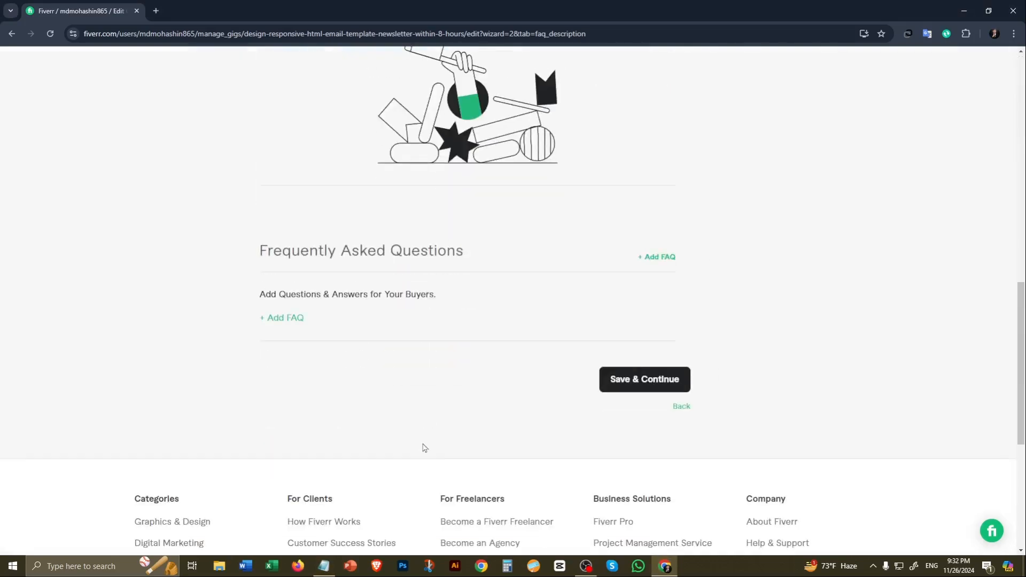
scroll(424, 447, up, 7)
scroll(482, 404, up, 7)
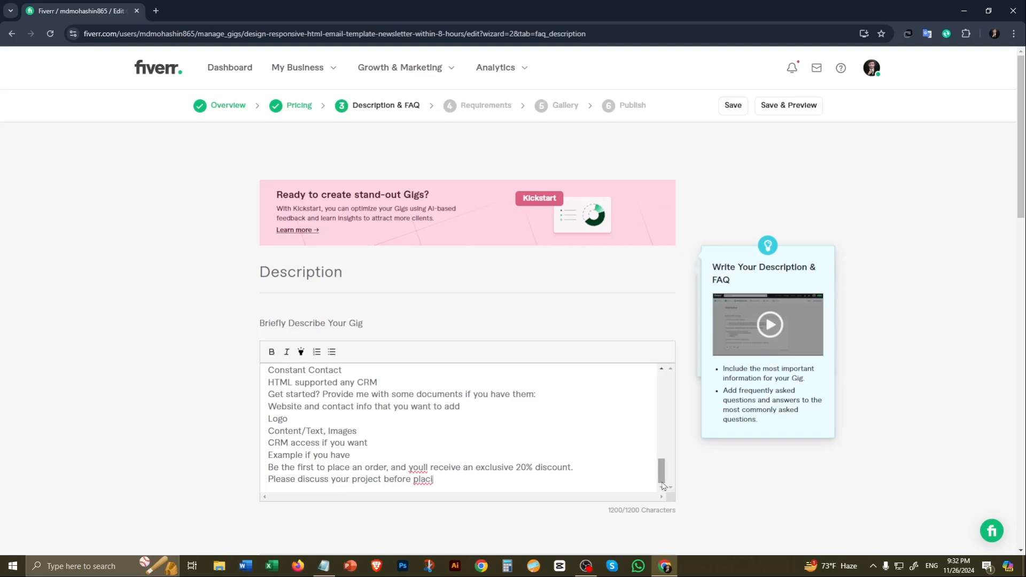
scroll(662, 480, up, 2)
drag(662, 480, 644, 505)
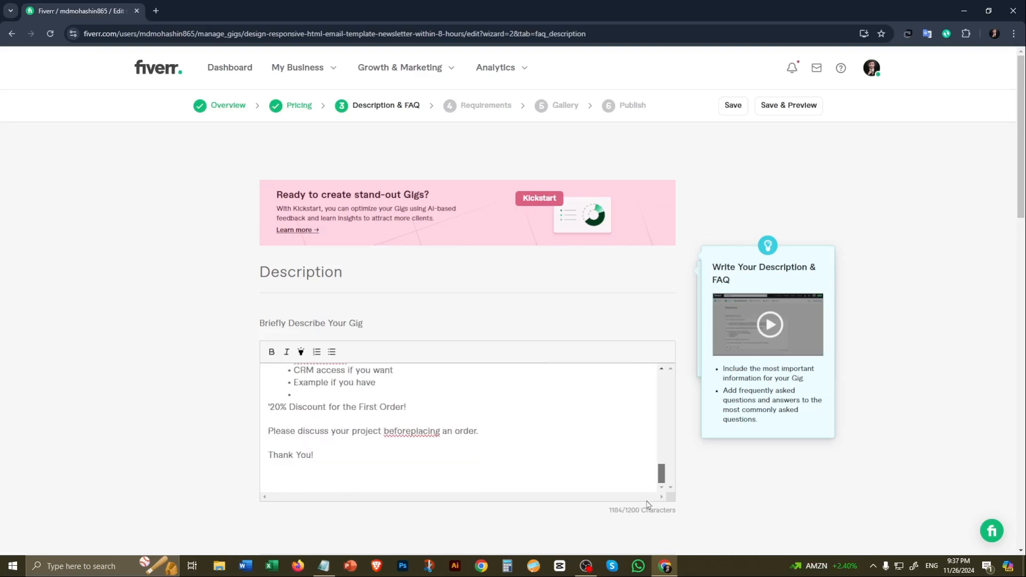
scroll(527, 422, down, 6)
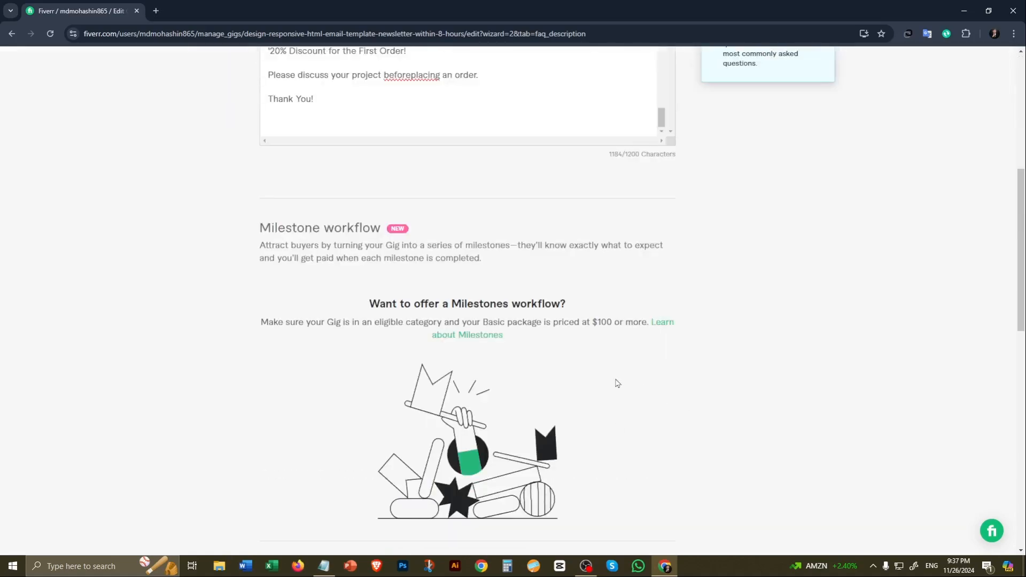
scroll(629, 355, down, 11)
scroll(397, 410, up, 6)
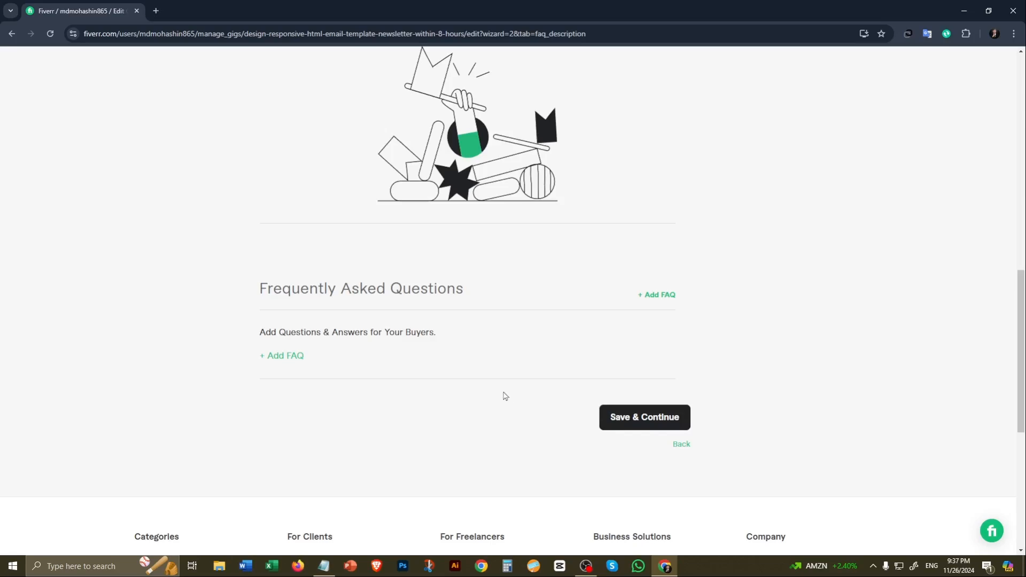
scroll(505, 395, up, 13)
Step: Start a new FAQ entry and copy "Where I can use this html template?" from the Notepad notes as its question
scroll(514, 357, down, 11)
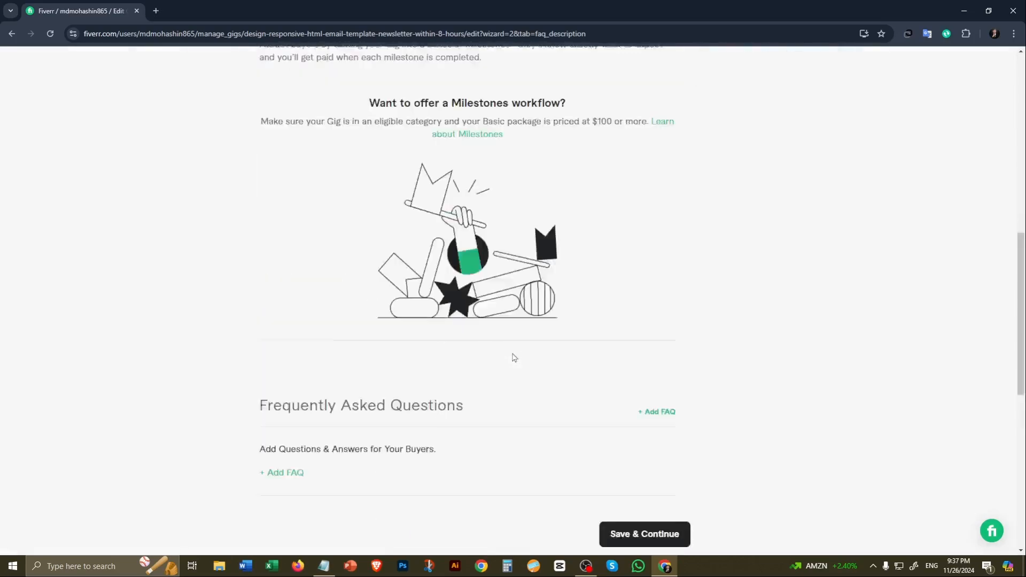
scroll(514, 358, down, 3)
click(278, 318)
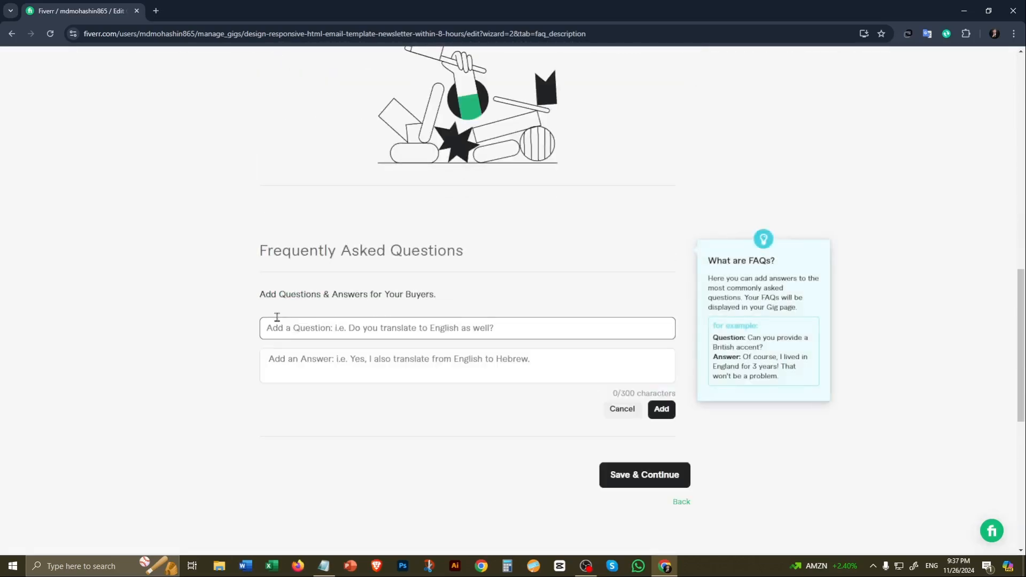
click(348, 332)
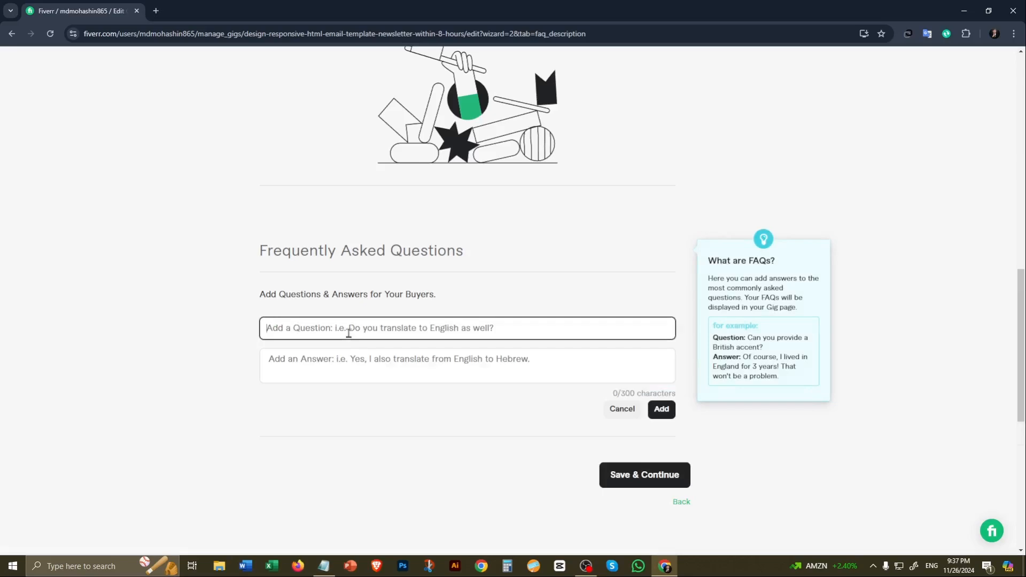
click(324, 565)
drag(1021, 223, 1022, 403)
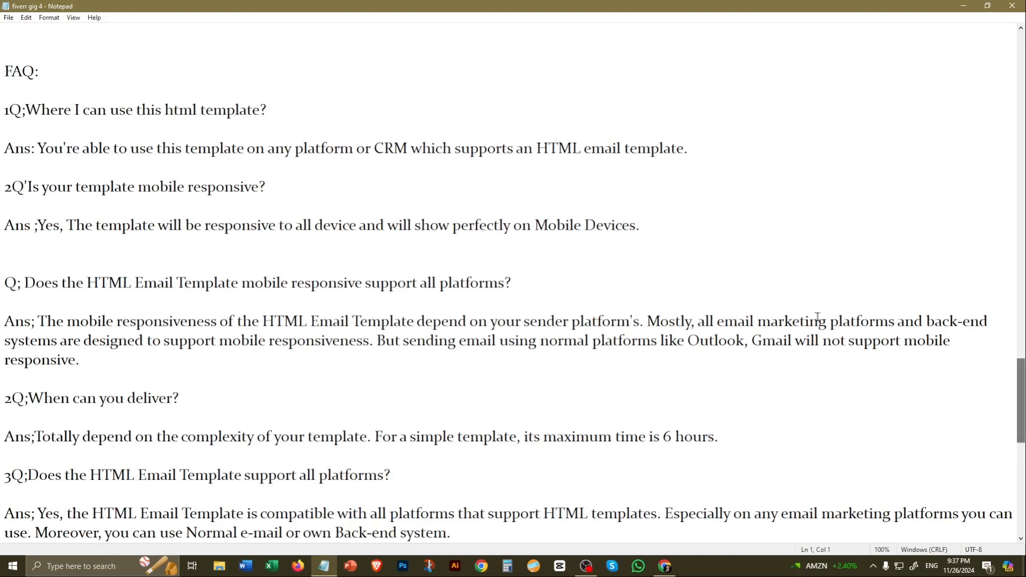
drag(25, 112, 273, 111)
key(ctrl+c)
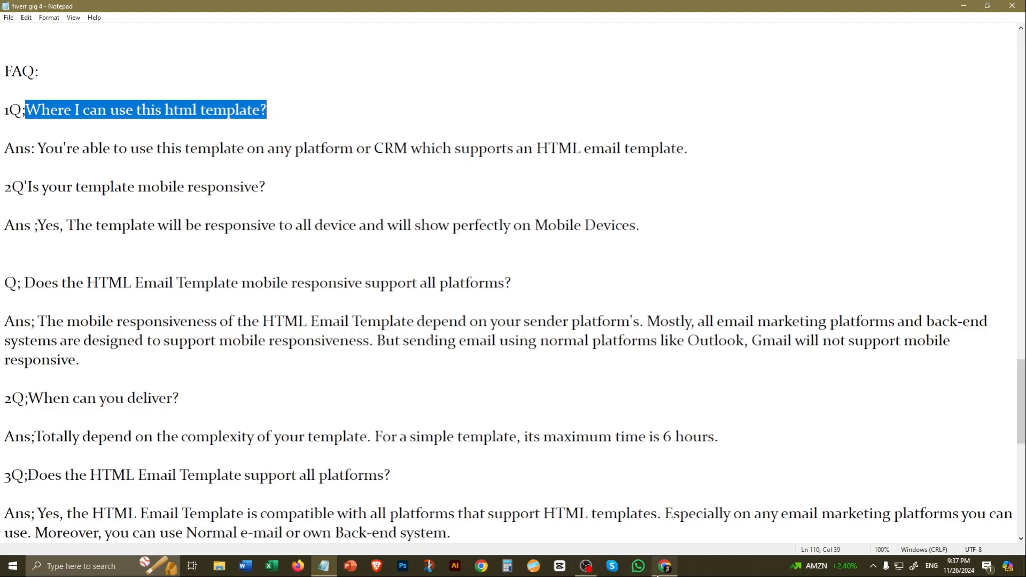
click(665, 570)
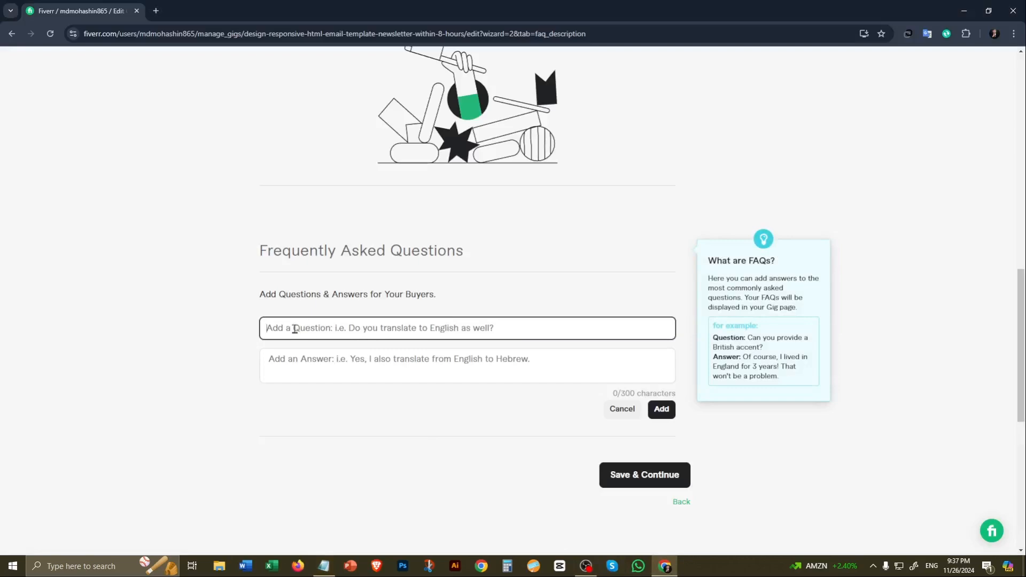
key(ctrl+v)
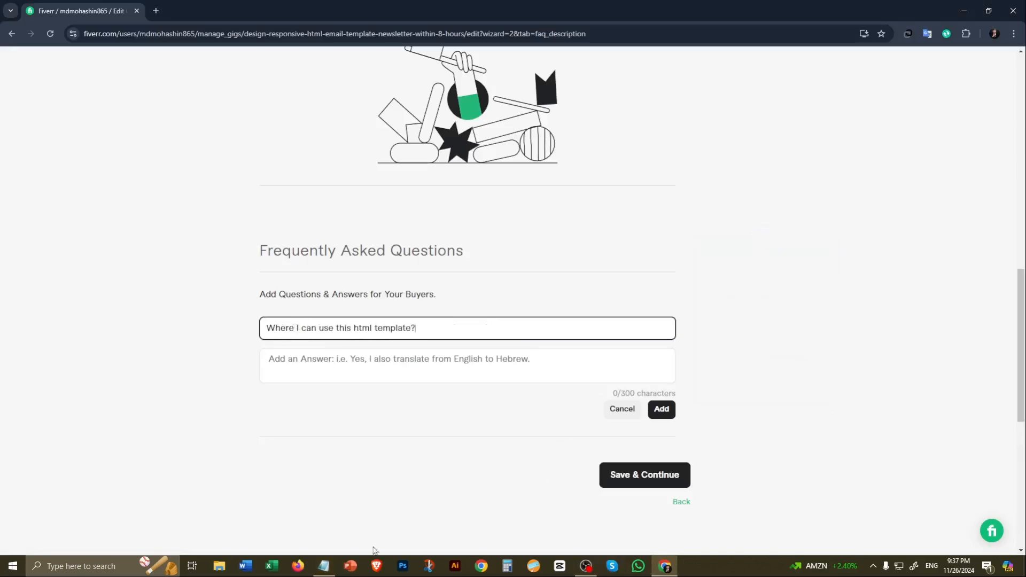
Step: Copy "You're able to use this template on any platform or CRM which supports an HTML email template." from Notepad into the FAQ answer
click(322, 567)
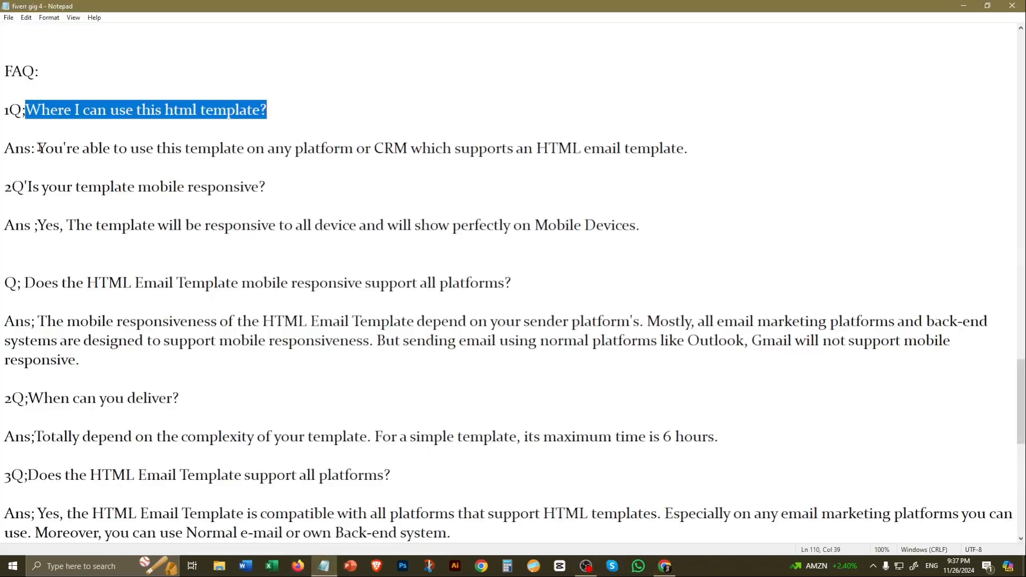
drag(38, 149, 689, 150)
key(ctrl+c)
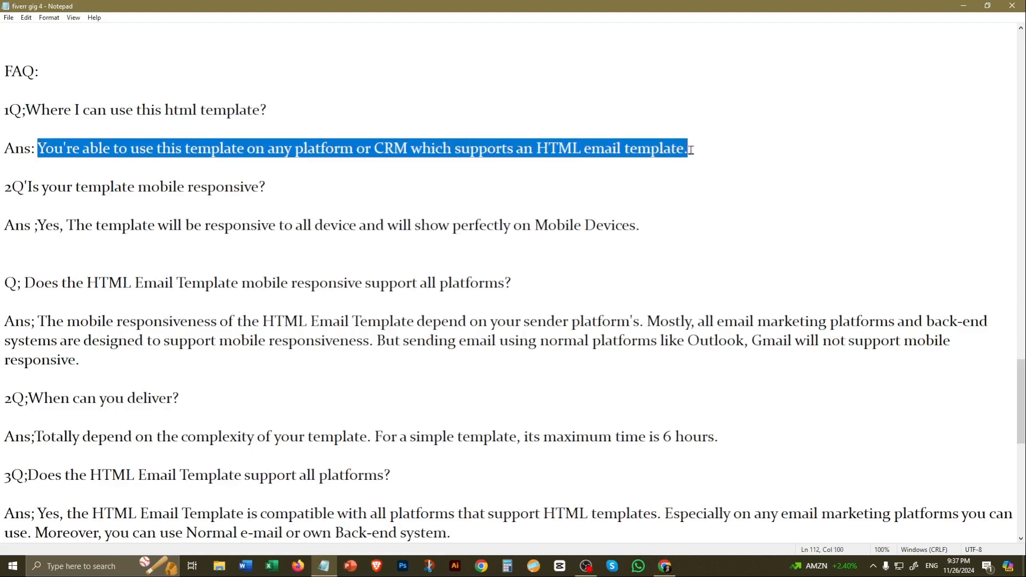
click(659, 561)
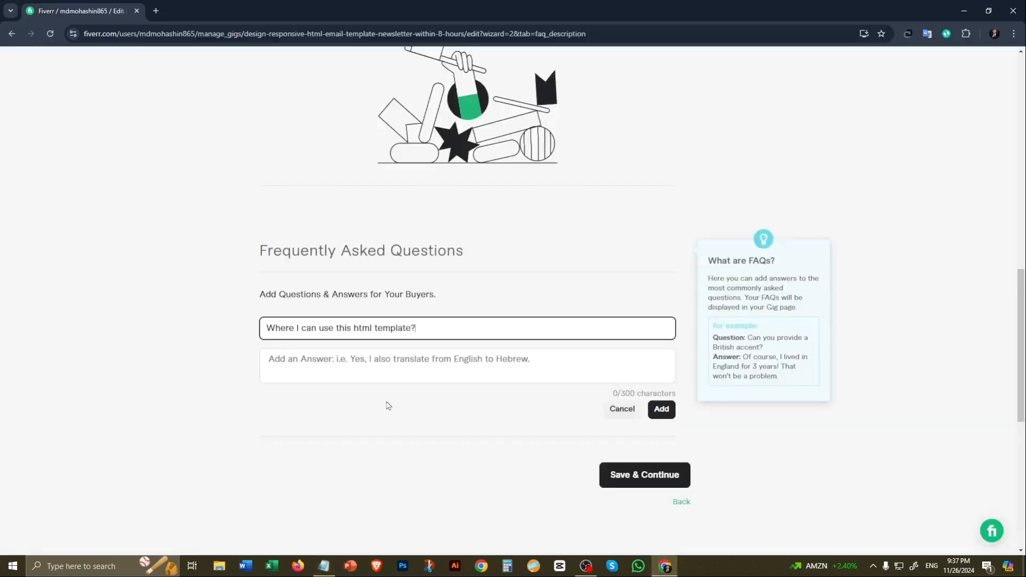
click(297, 360)
key(ctrl+v)
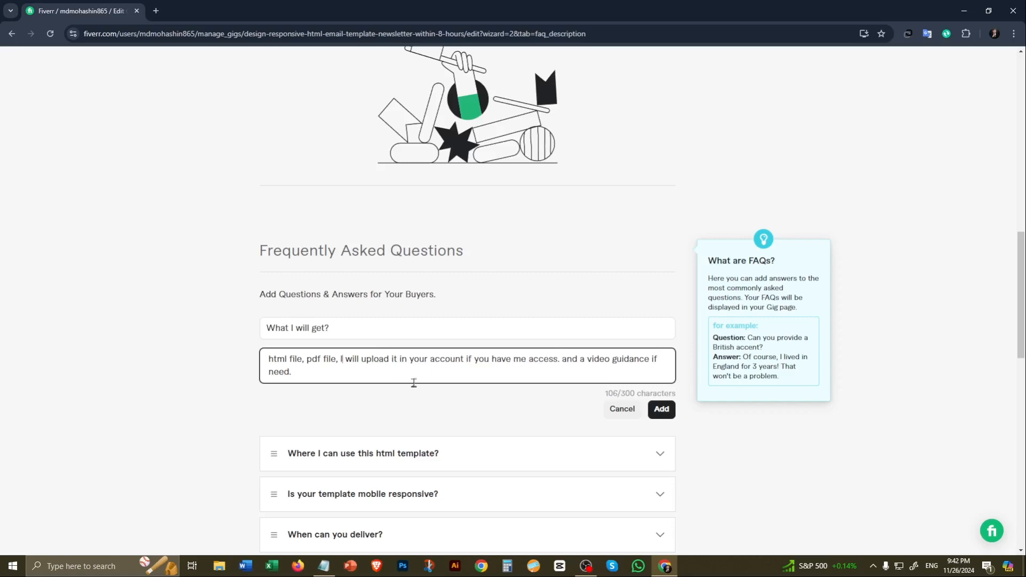
Step: Add the "What I will get?" entry with its prepared answer to the gig's FAQ
click(662, 409)
scroll(584, 329, down, 10)
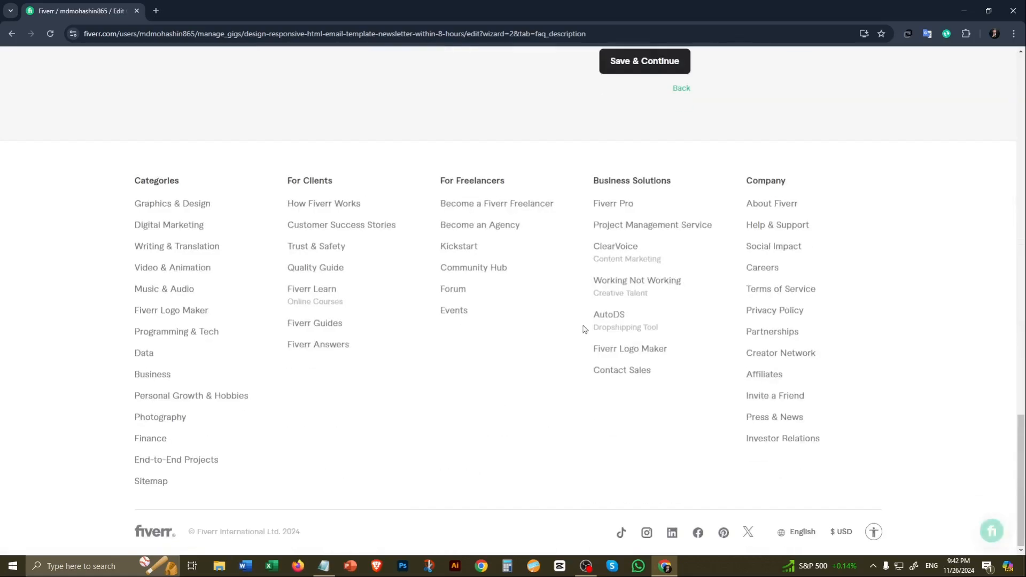
Step: Insert the missing space in "before placing" near the description's end and save to continue to Requirements
scroll(584, 329, up, 20)
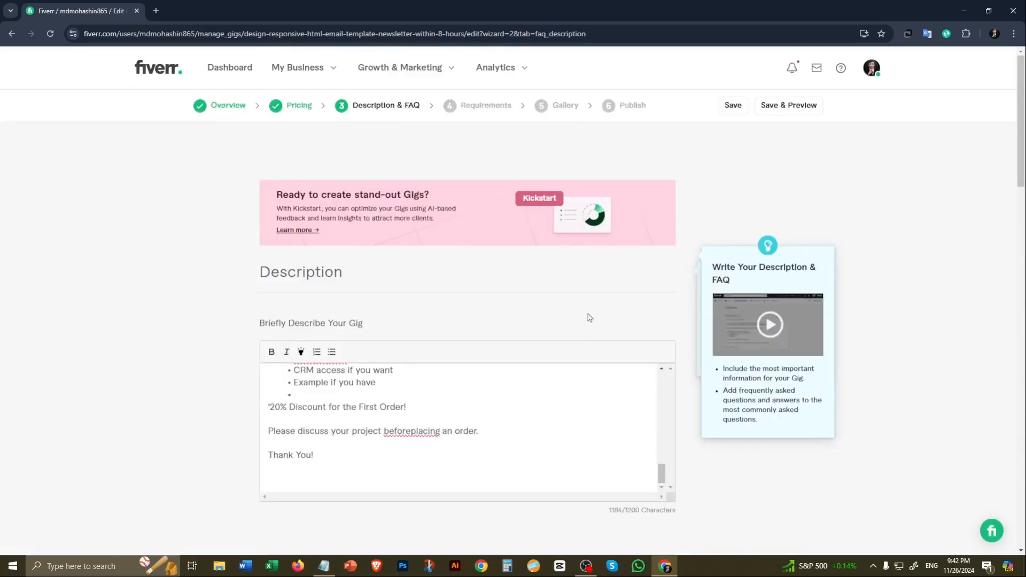
click(411, 430)
scroll(538, 423, down, 15)
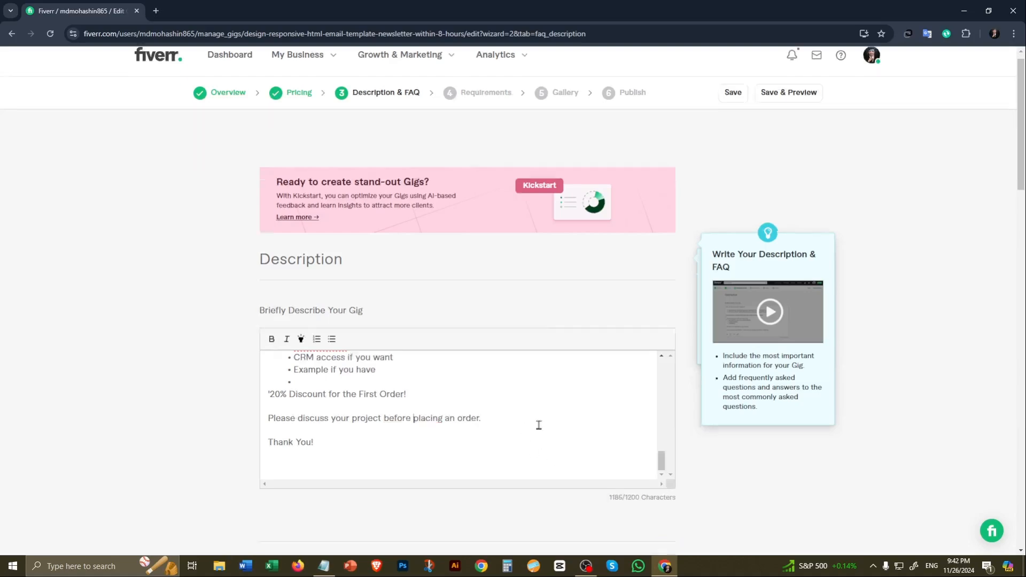
click(643, 388)
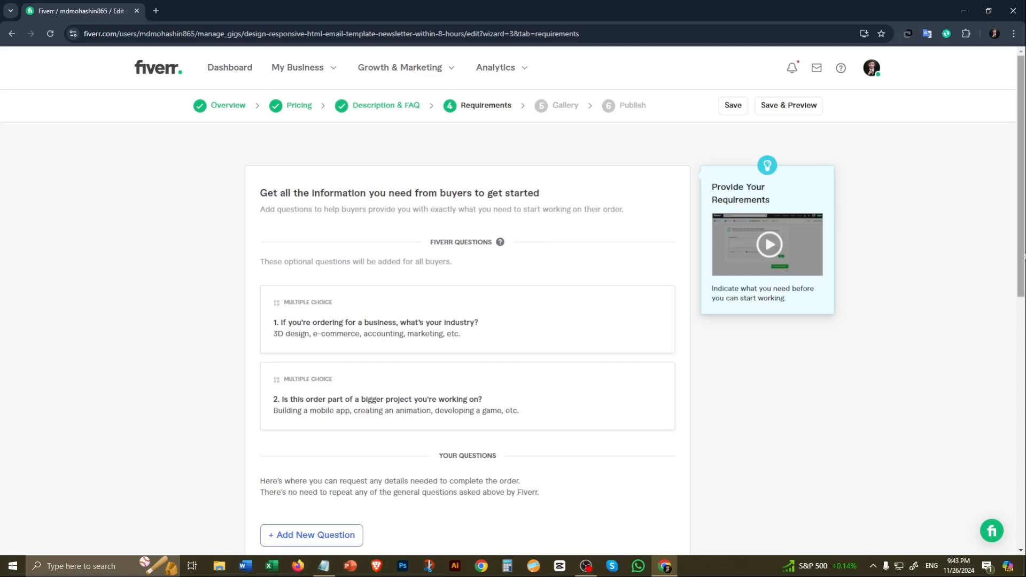
Step: Start a new buyer question and copy the five required items, from "Website and contact info" to "Example if you have", from Notepad into it
drag(1020, 214, 1018, 313)
click(336, 340)
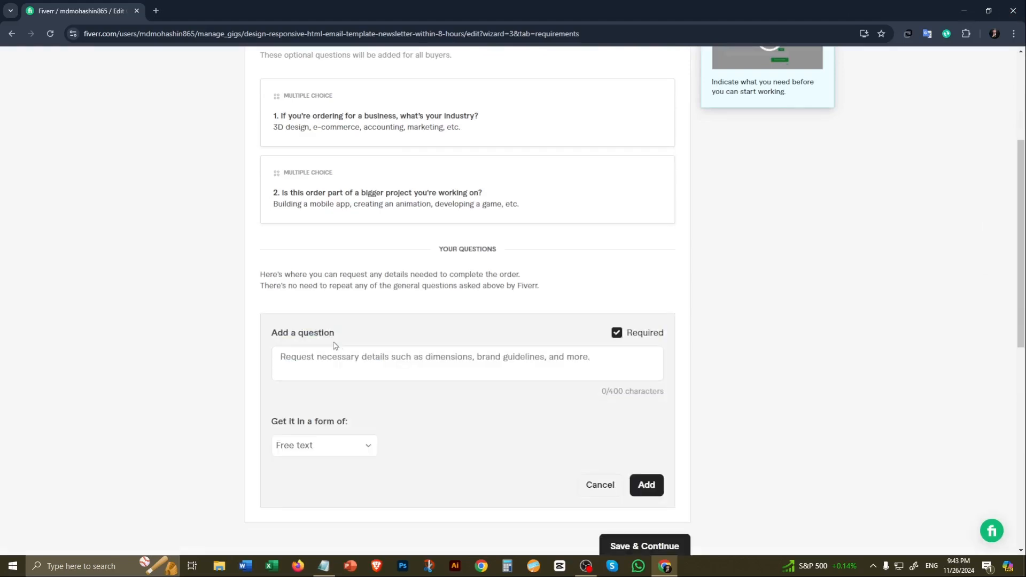
click(323, 565)
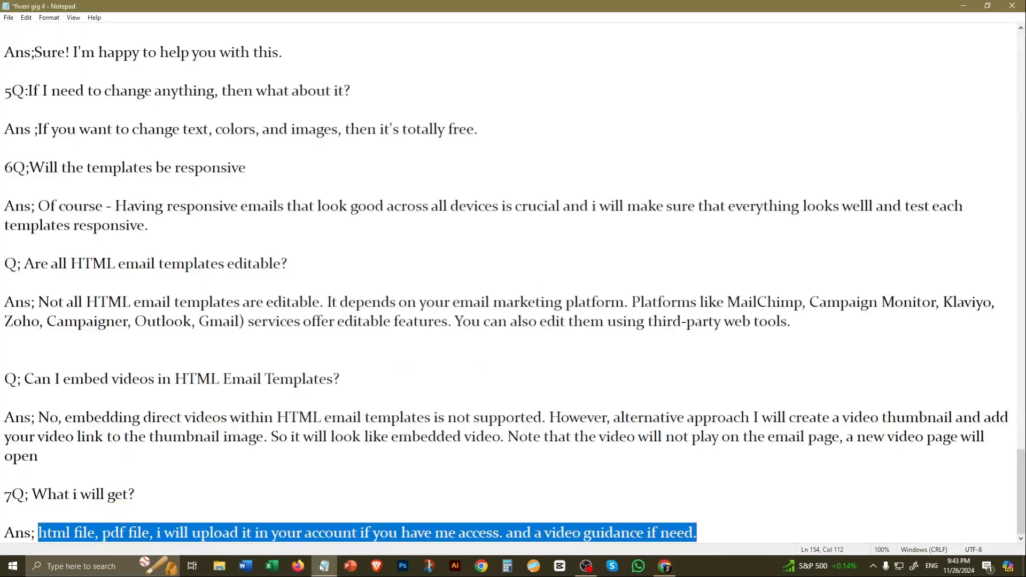
scroll(310, 349, down, 10)
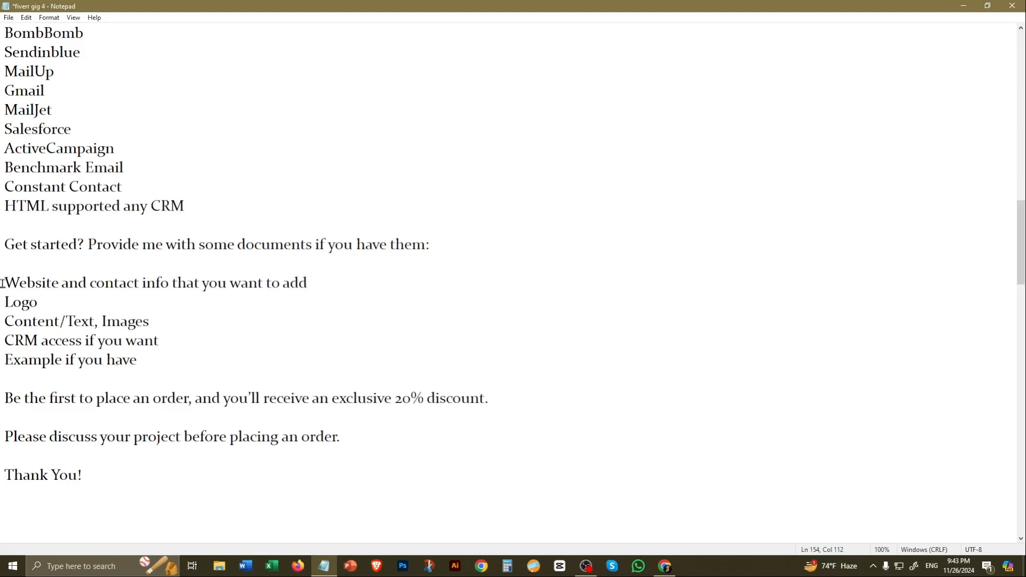
drag(3, 283, 140, 357)
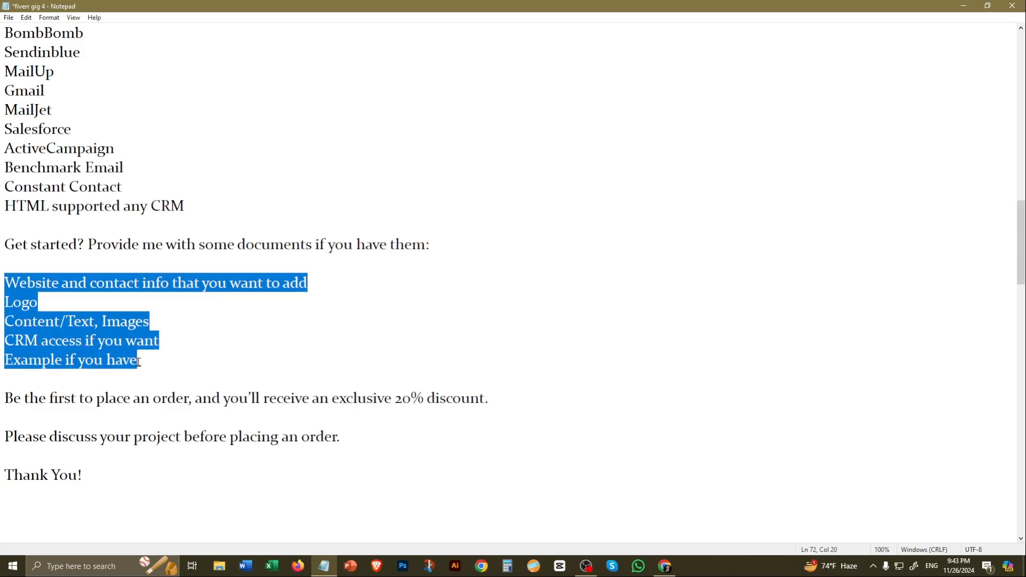
click(664, 566)
click(309, 356)
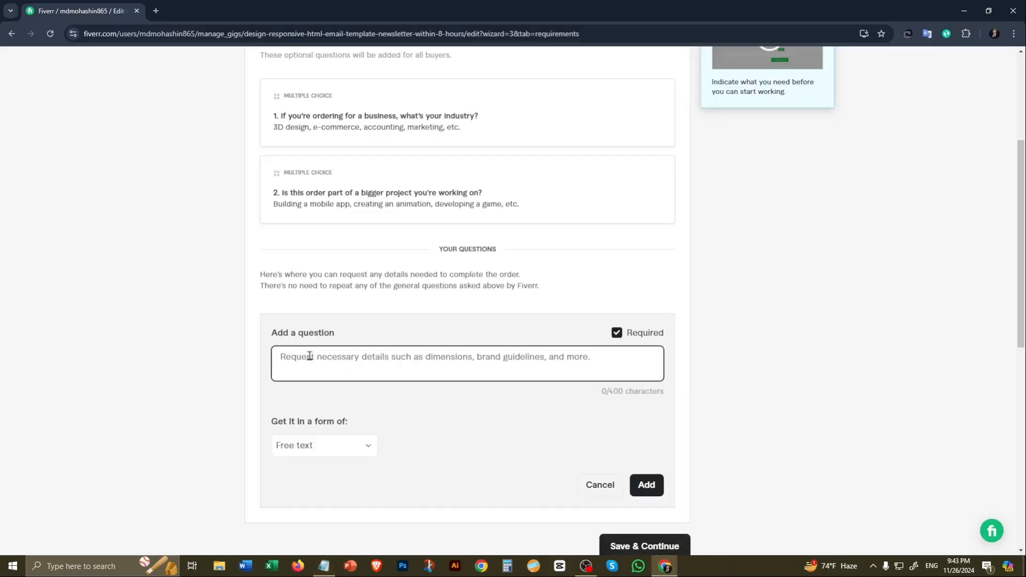
text(Website and contact info that you want to add Logo Content/Text, Images GTM logo(s) if you want Example if you have)
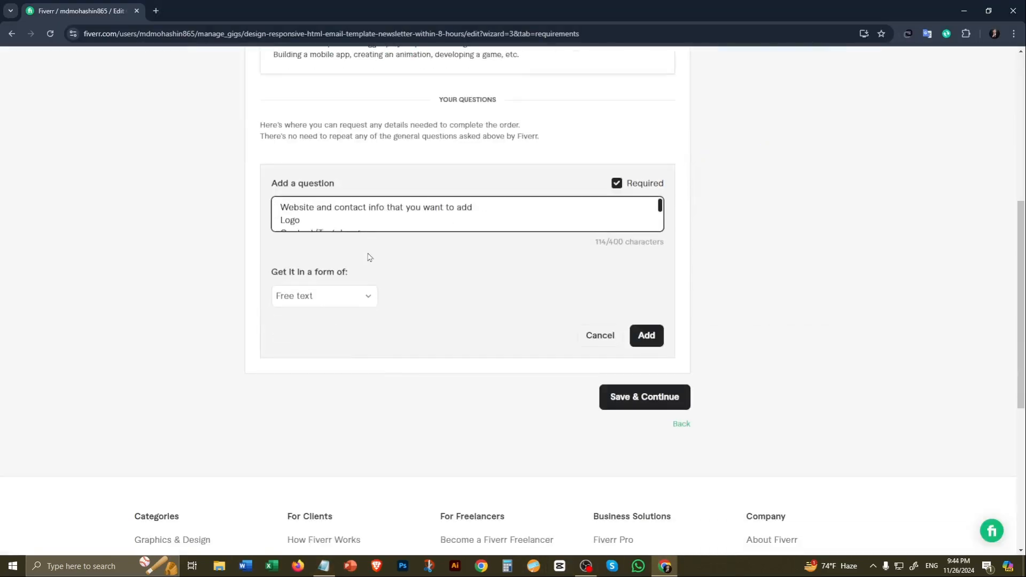
Step: Number the five lines of the buyer question from "1." to "5."
text(1.)
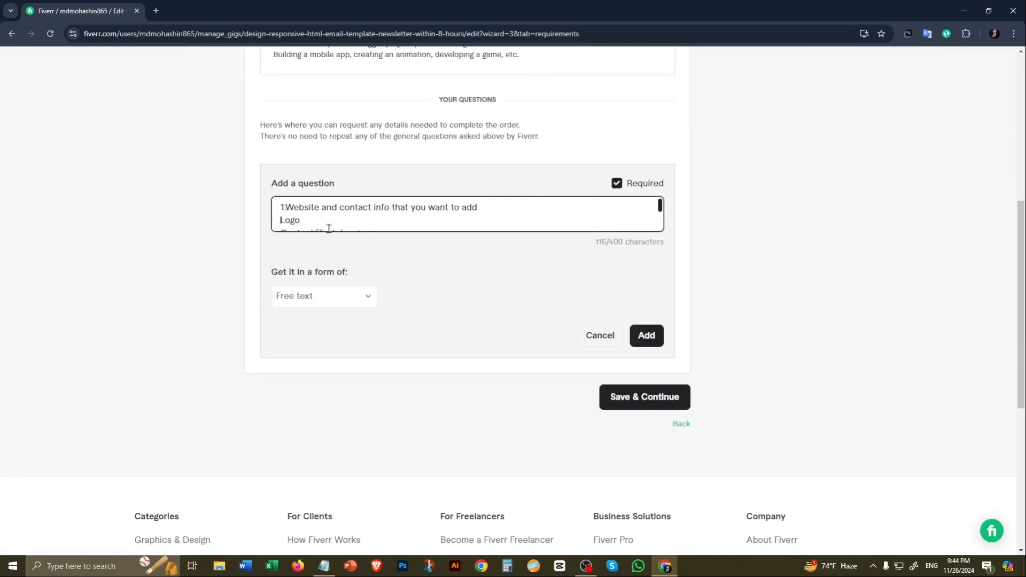
text(2.)
scroll(659, 206, down, 2)
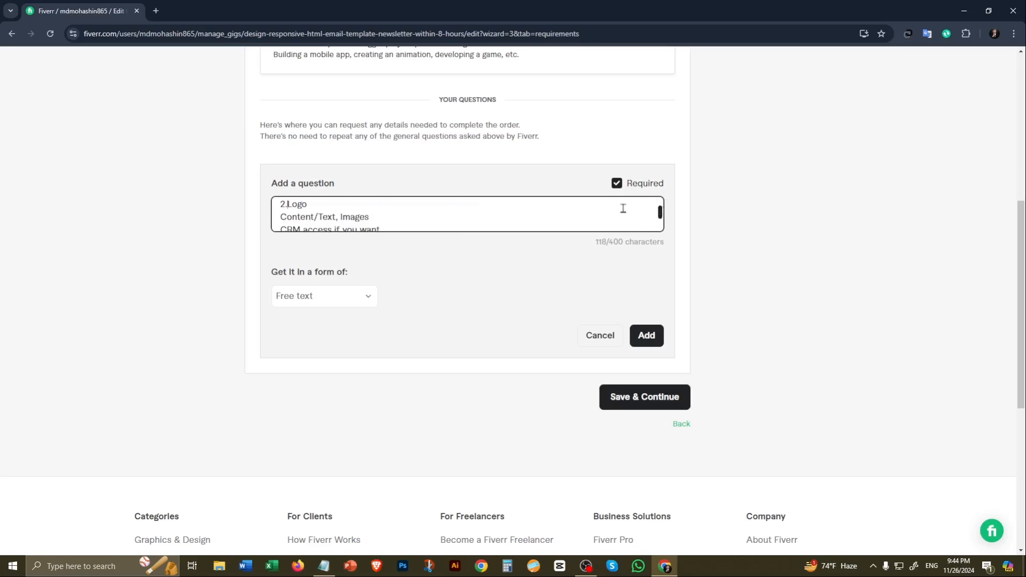
text(3.)
drag(661, 212, 659, 221)
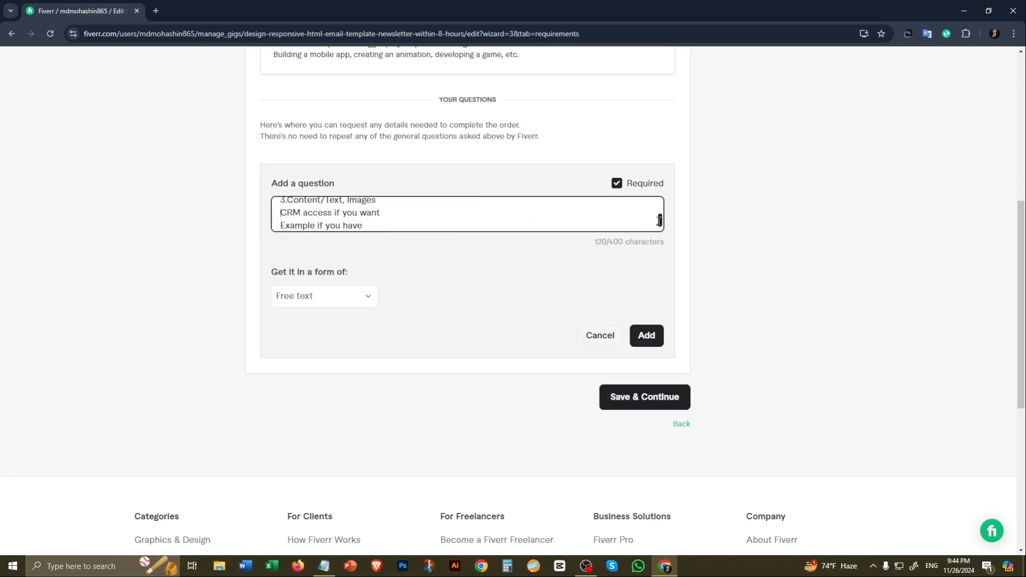
text(4.)
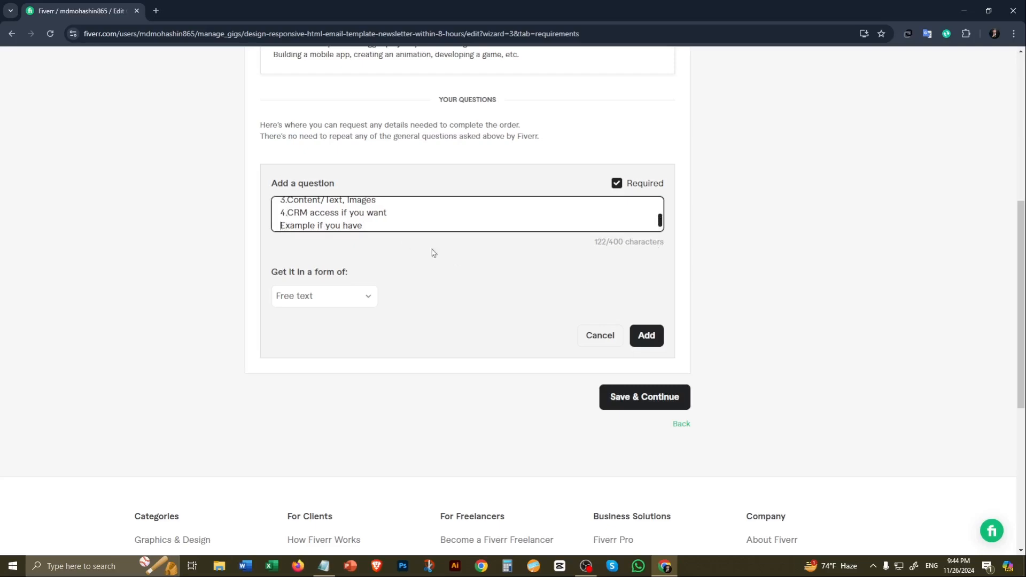
text(5.)
Step: Add the numbered free-text question to the requirements and save to continue to Gallery
scroll(418, 217, down, 1)
scroll(396, 221, up, 8)
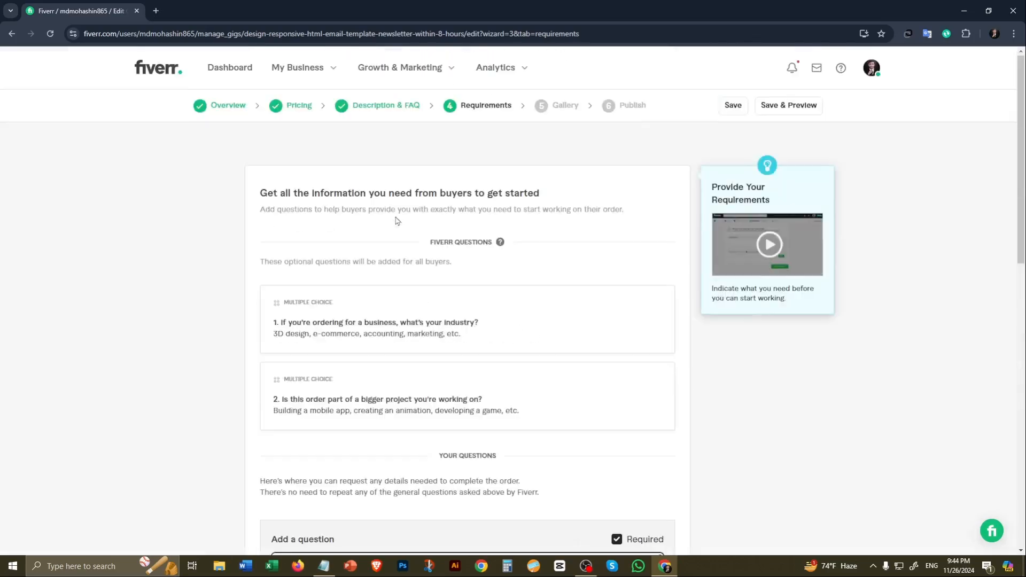
scroll(374, 241, down, 7)
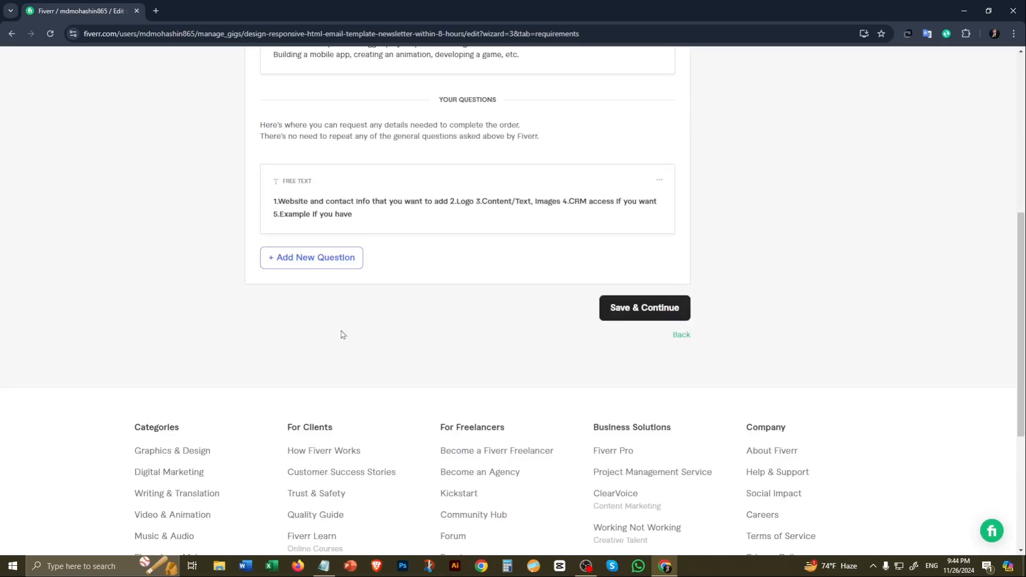
click(623, 313)
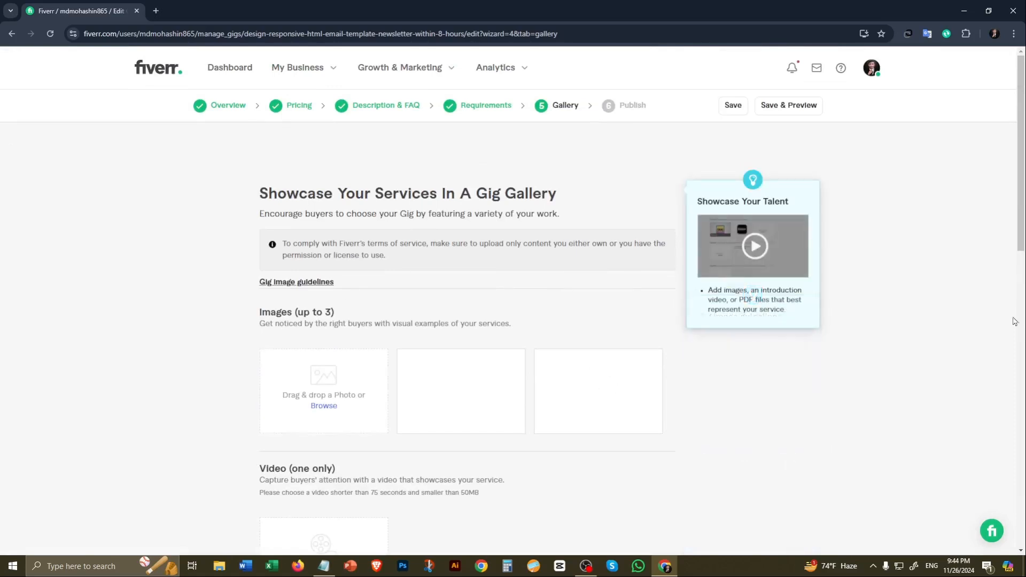
Step: Upload "I will design responsive HTML Email Template,newsletter within 8 hours" from Downloads as the gig video
drag(1020, 205, 1022, 278)
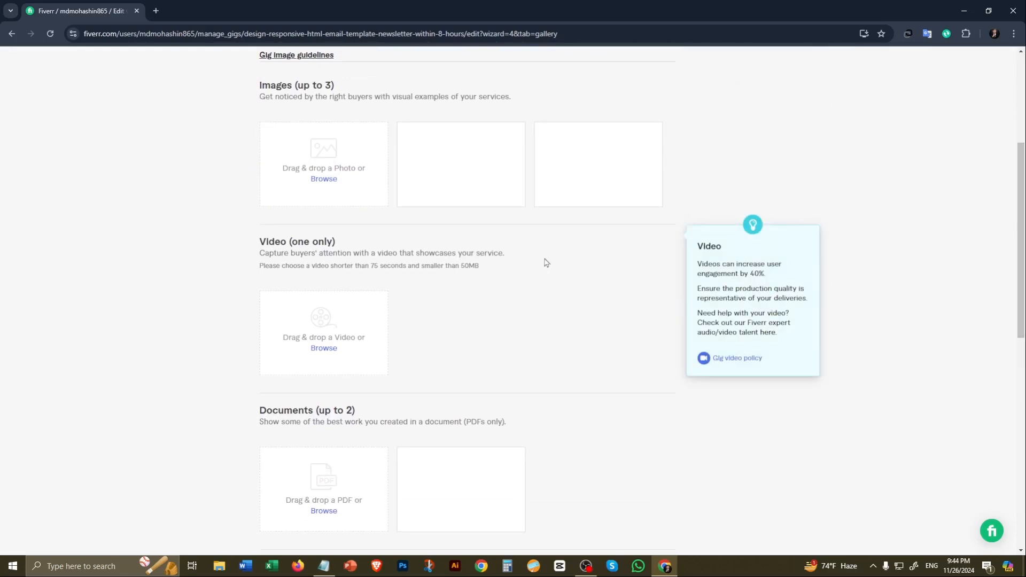
scroll(515, 261, up, 4)
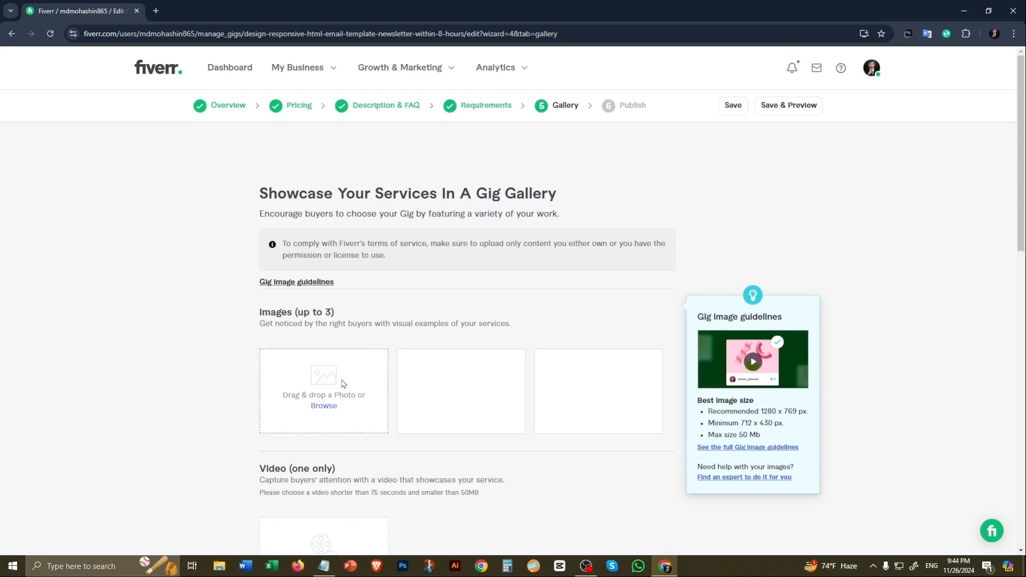
scroll(342, 374, down, 6)
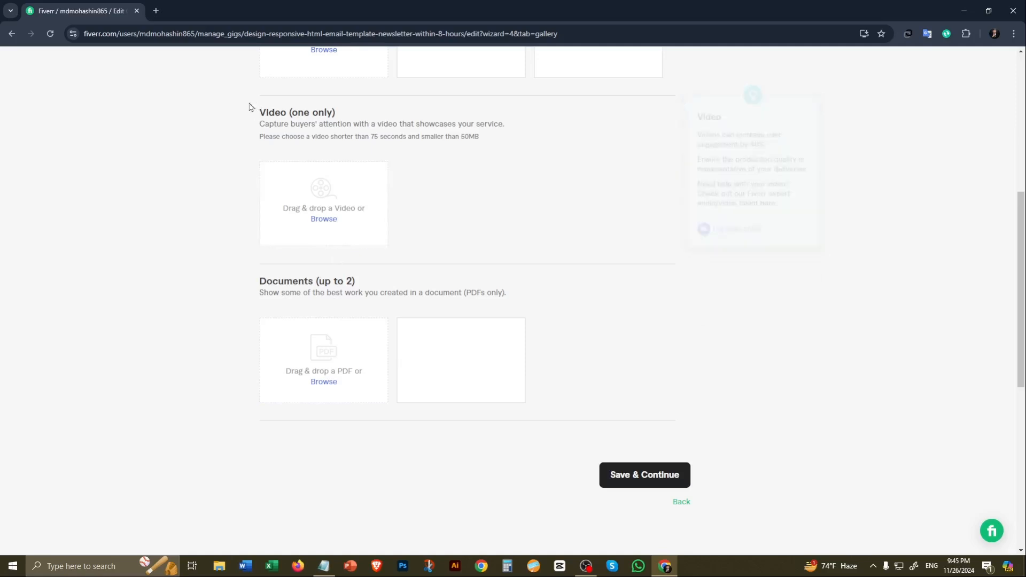
drag(247, 105, 363, 103)
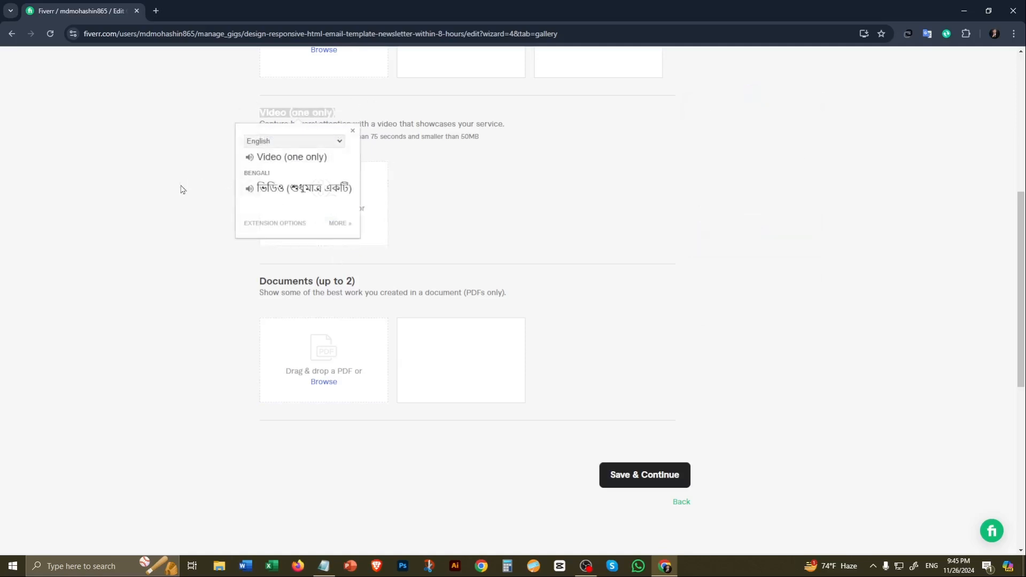
click(210, 182)
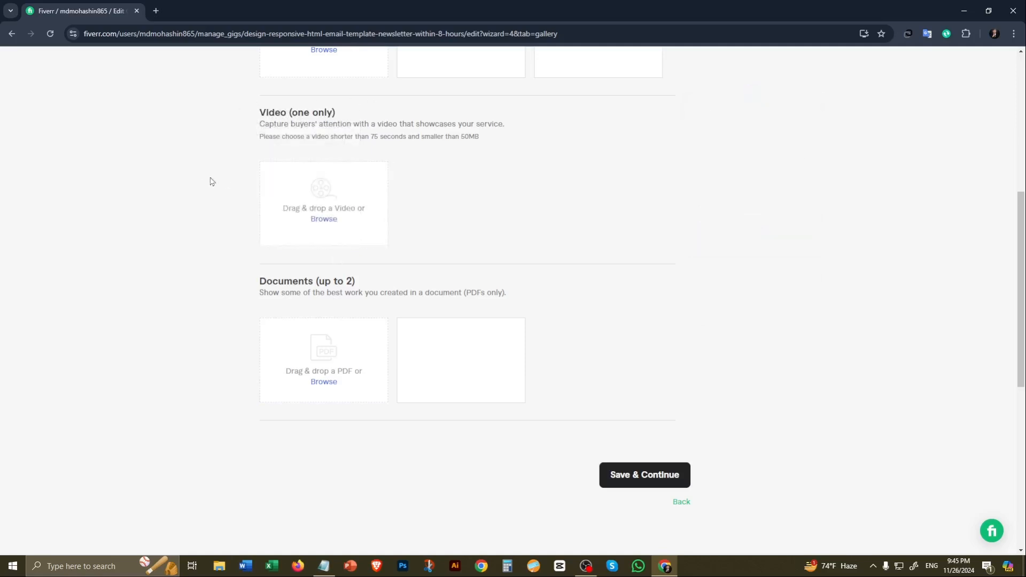
click(324, 222)
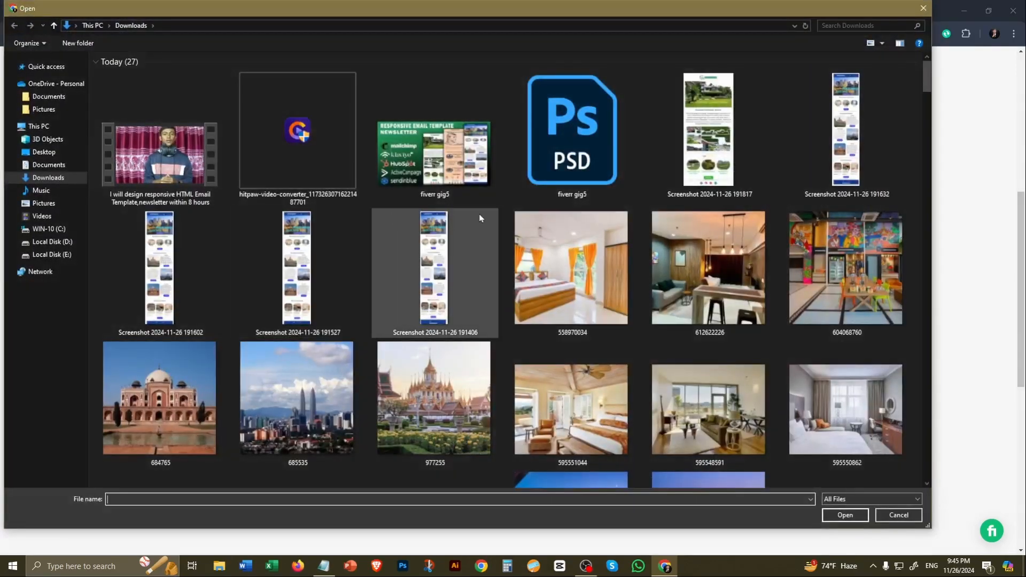
click(146, 163)
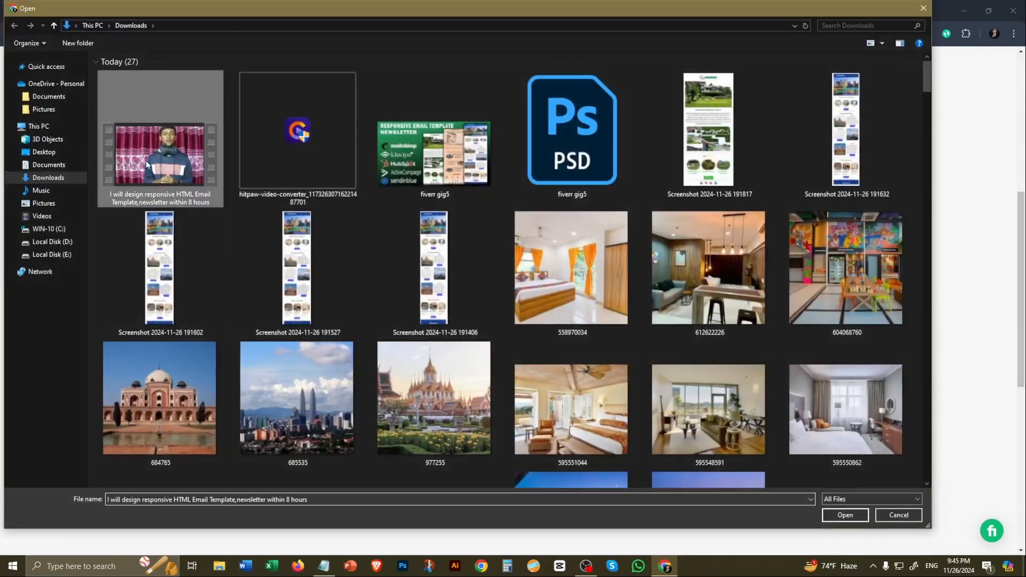
click(844, 514)
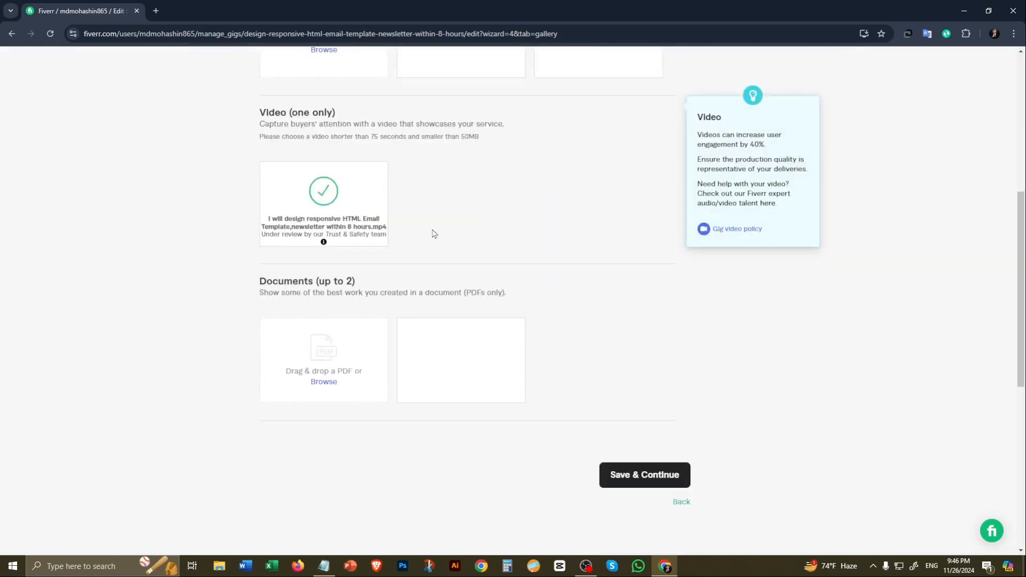
Step: Upload the "fiverr gig5" picture as the first gig image and save the gallery to continue to Publish
click(653, 478)
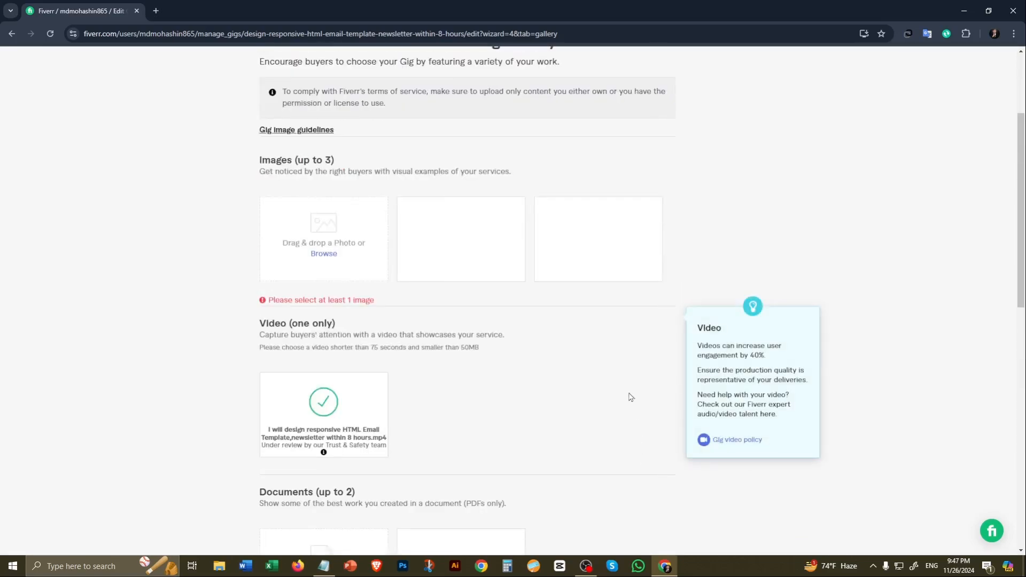
click(319, 256)
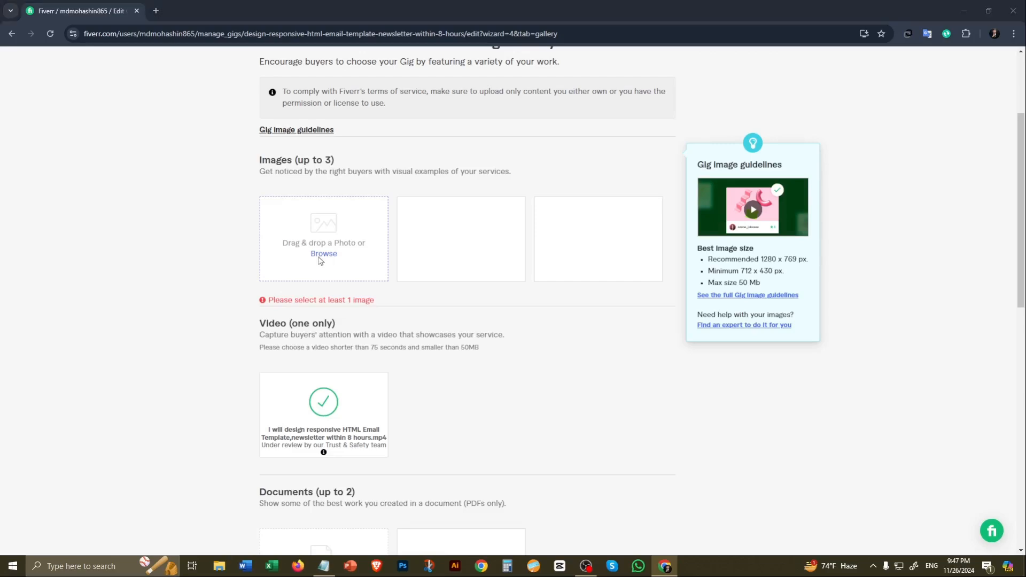
click(434, 155)
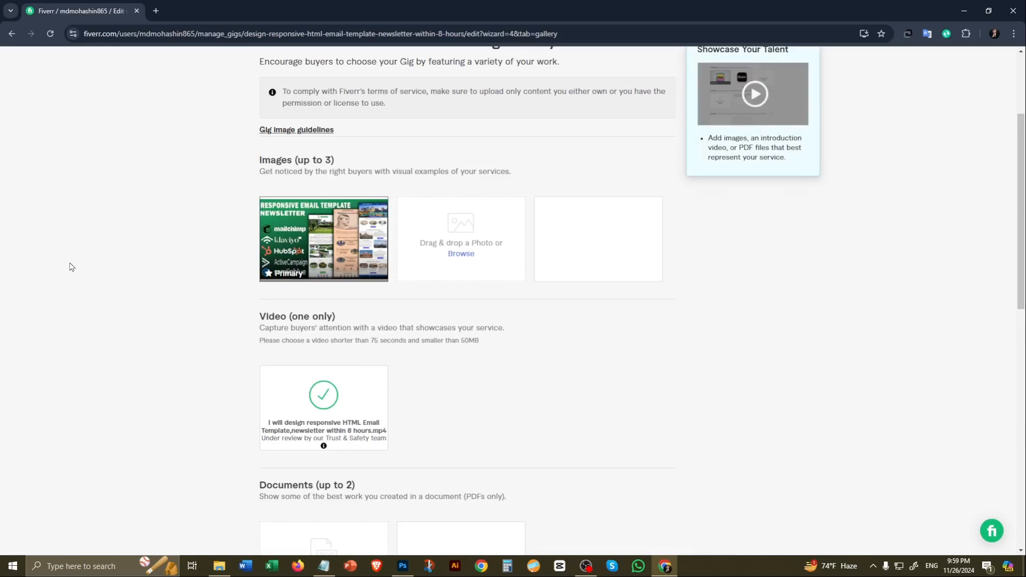
scroll(424, 316, down, 5)
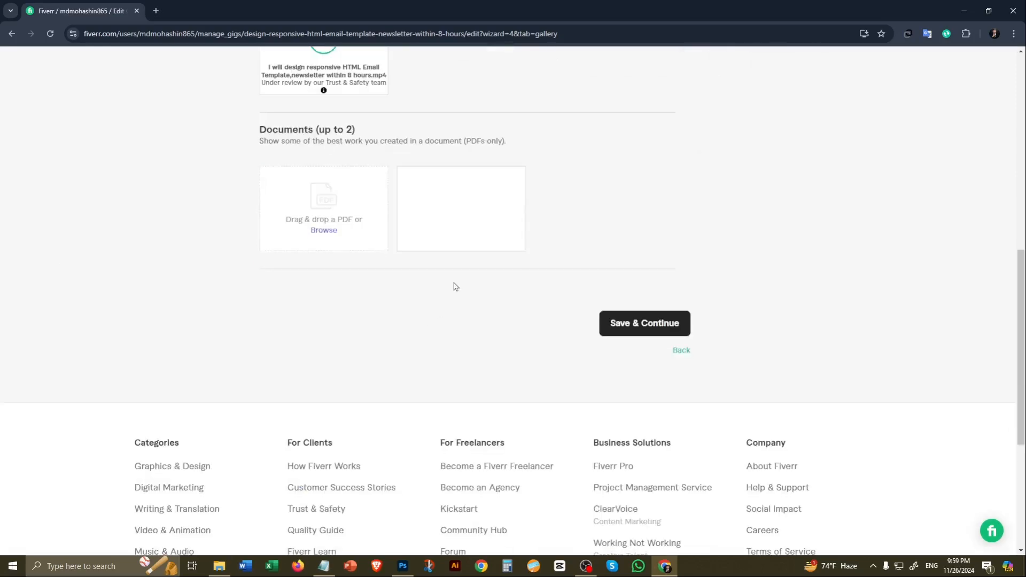
scroll(457, 342, up, 5)
scroll(456, 322, down, 5)
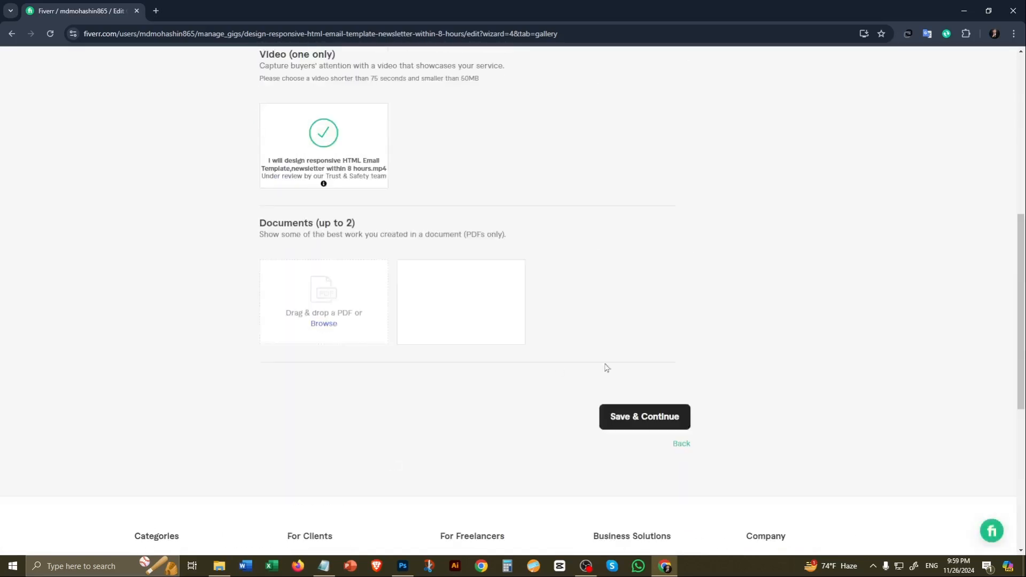
click(661, 423)
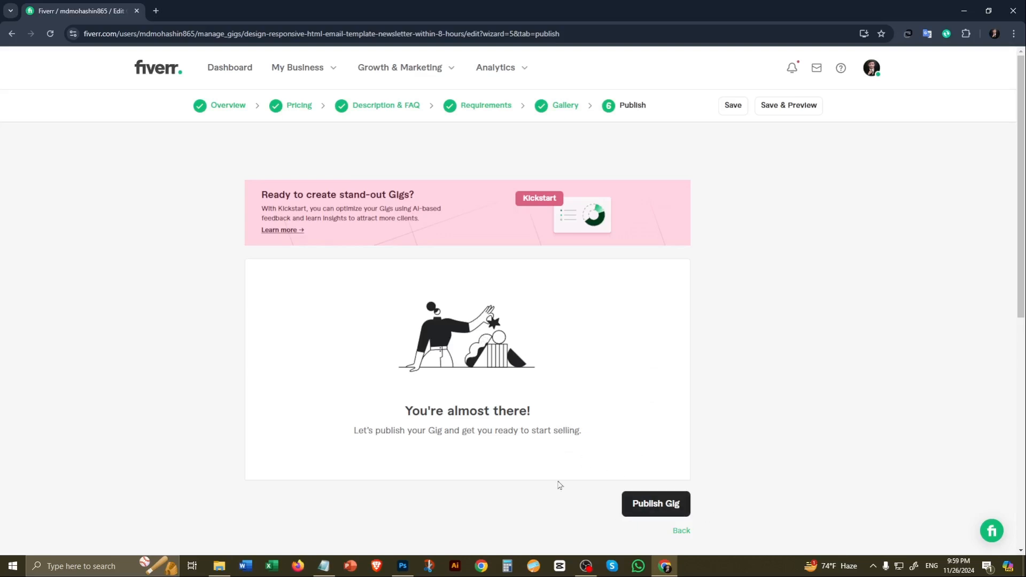
Step: Publish the responsive HTML email template gig and finish the publishing wizard to return to the gigs list
click(662, 509)
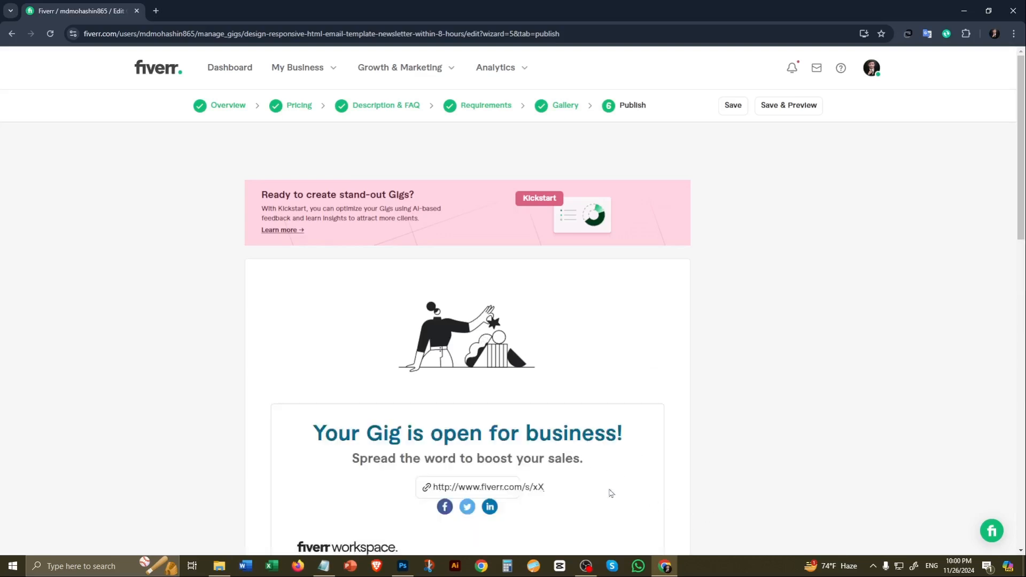
scroll(572, 436, down, 5)
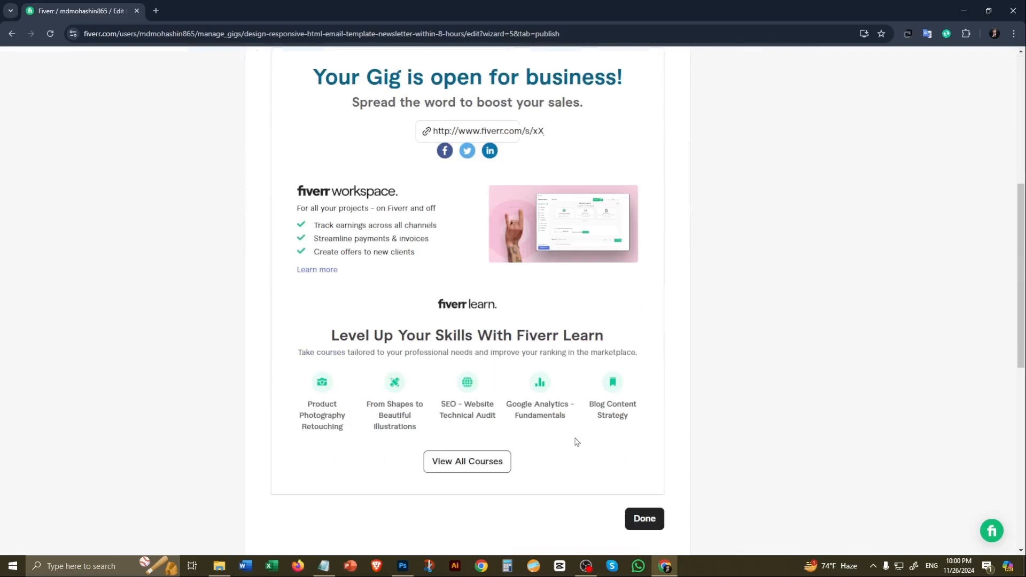
scroll(575, 443, up, 5)
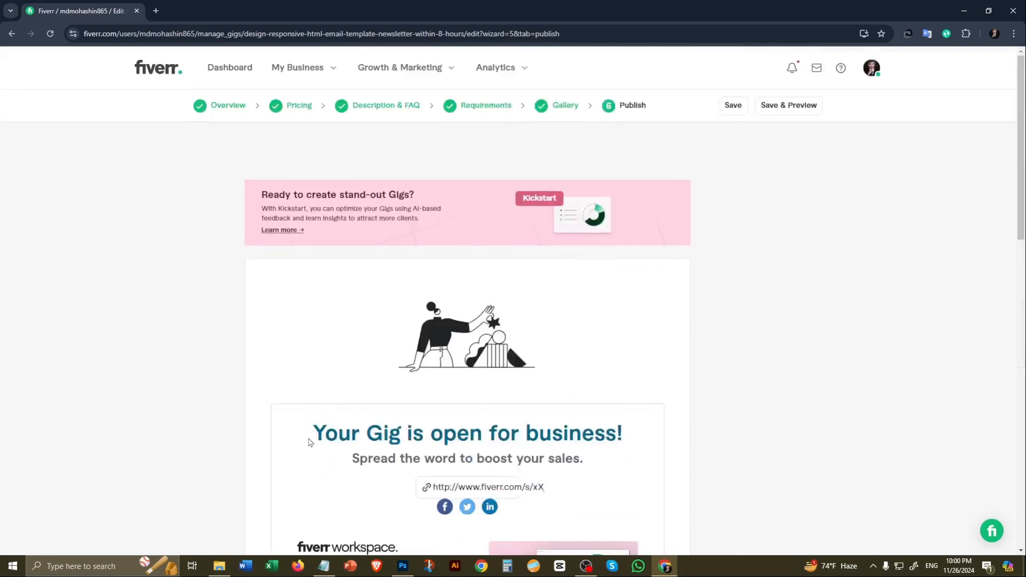
drag(300, 435, 684, 443)
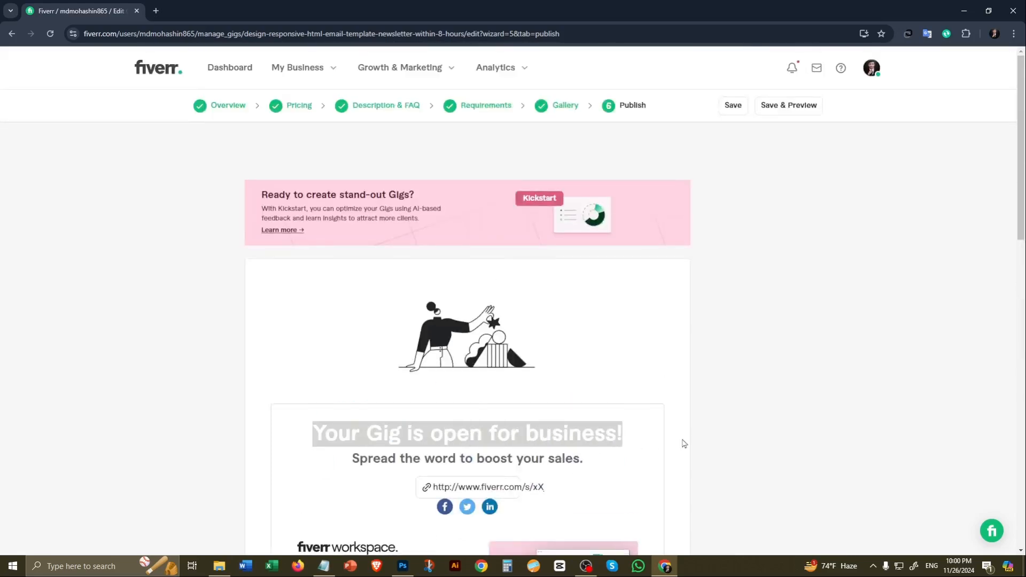
click(665, 442)
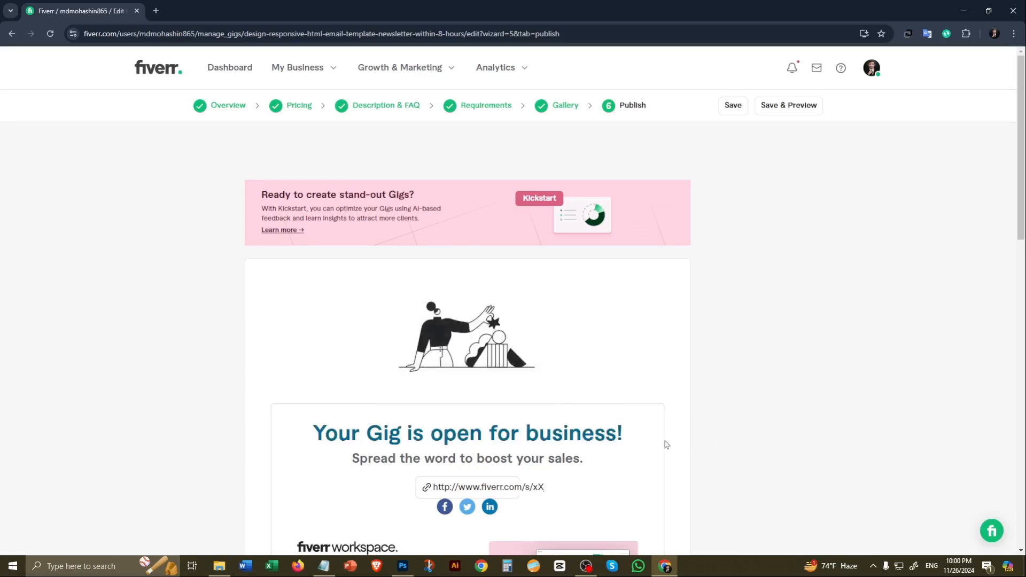
scroll(665, 443, down, 5)
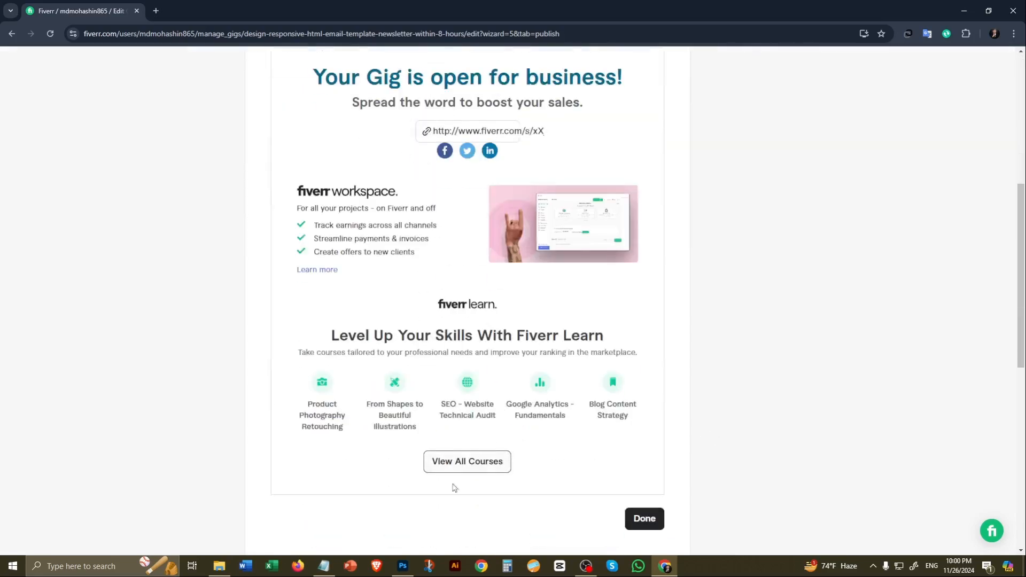
click(645, 519)
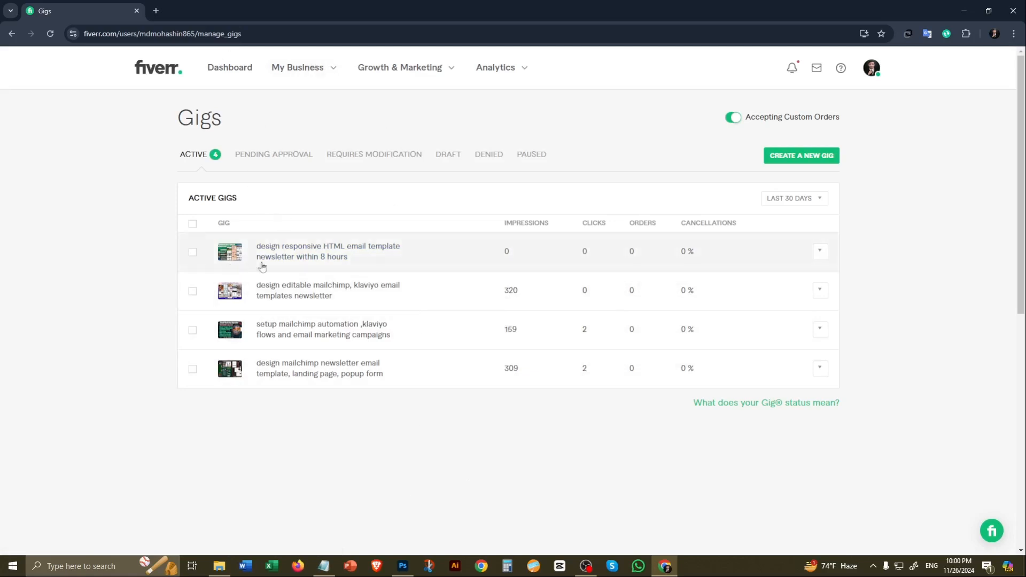
Step: Examine the new gig's status and details among the active gigs and reload the gigs list
click(287, 257)
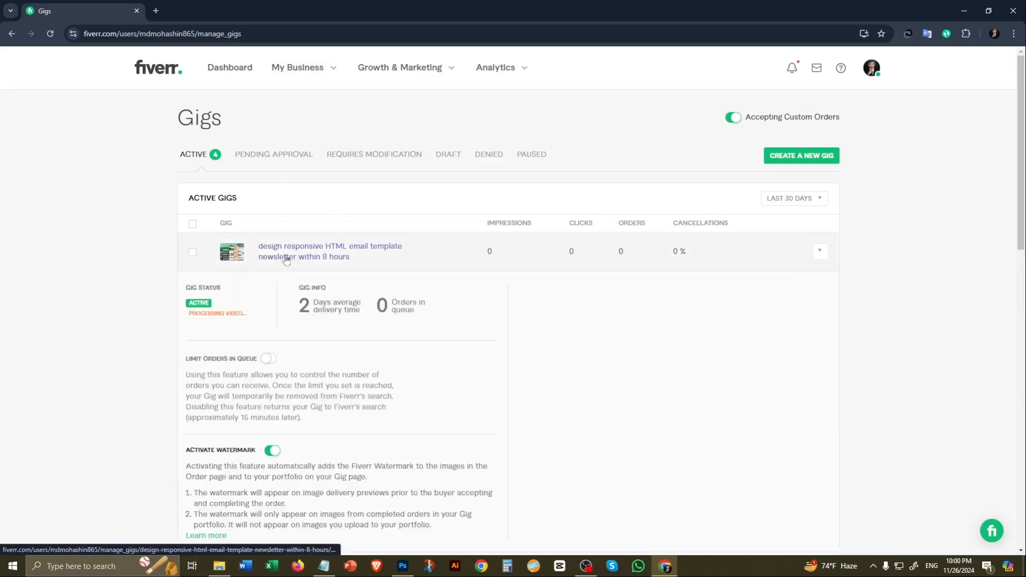
scroll(561, 343, down, 7)
scroll(561, 342, up, 10)
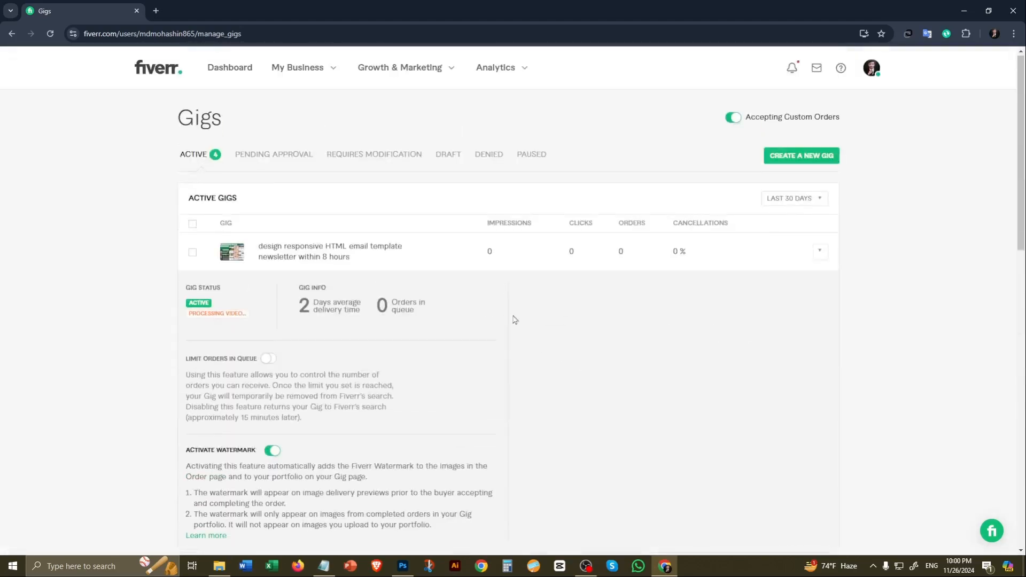
click(294, 73)
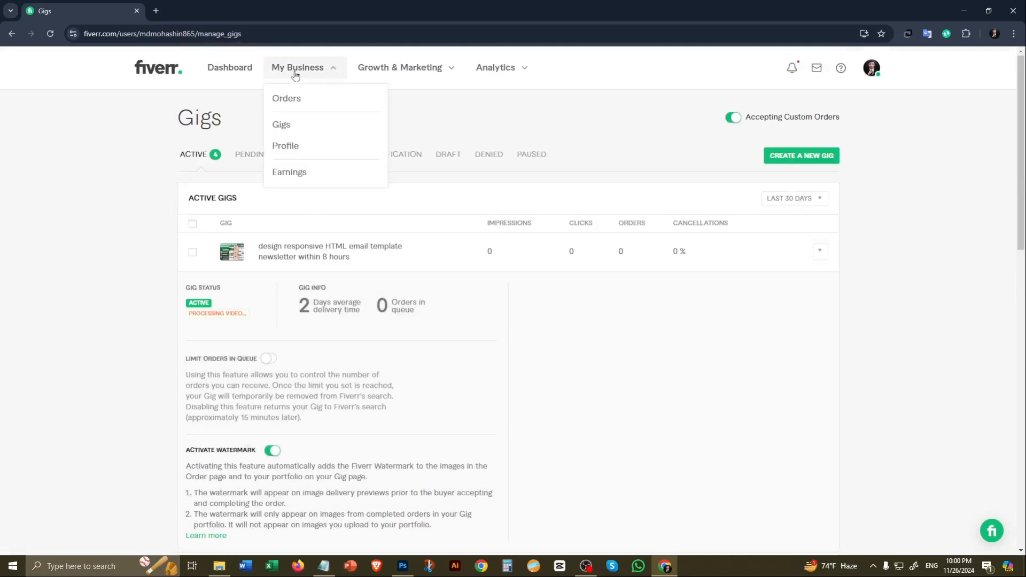
click(294, 132)
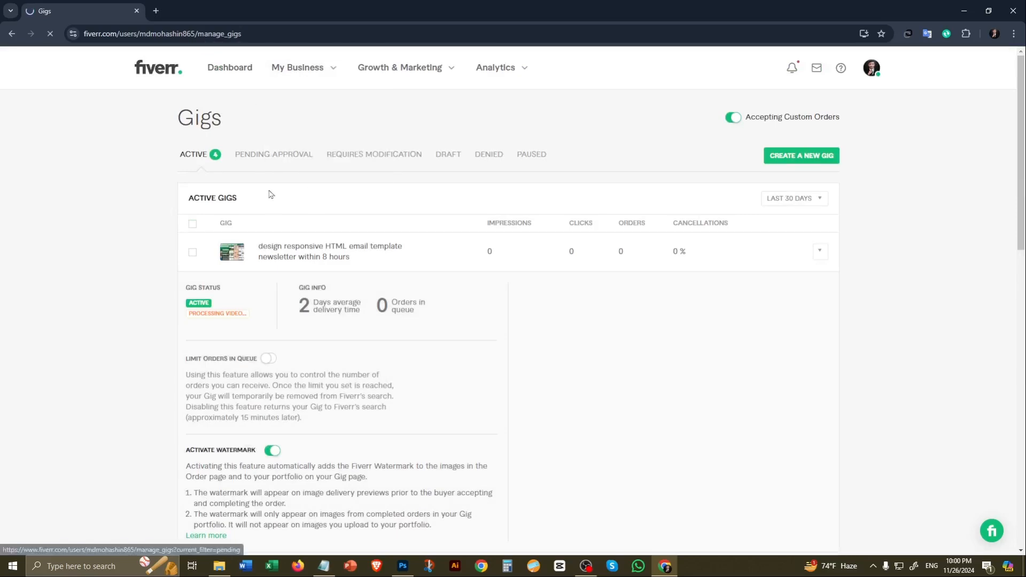
scroll(540, 329, down, 6)
scroll(371, 198, up, 6)
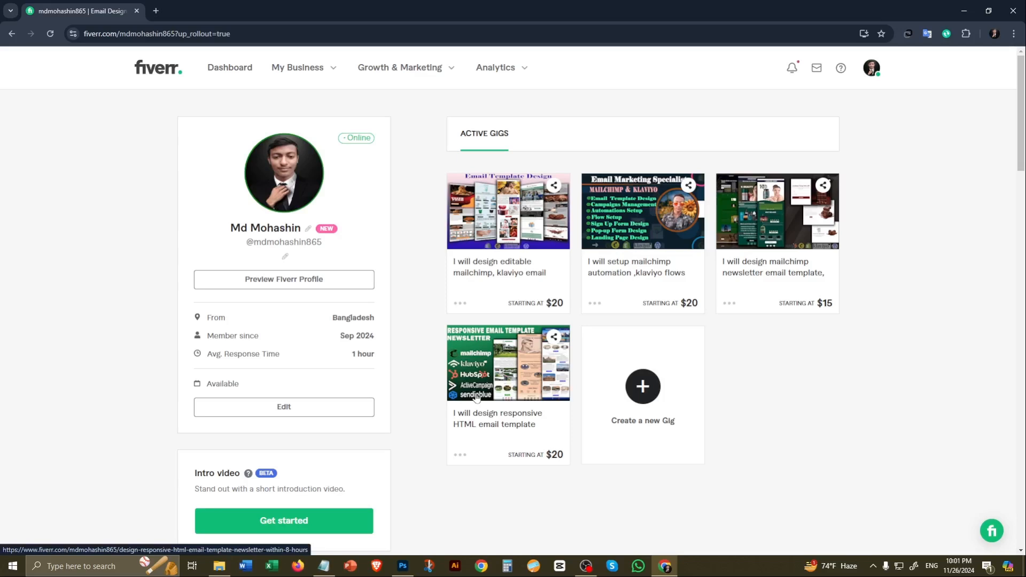
Step: Open the responsive HTML email template gig from the seller profile and review its public page, including packages, portfolio and tags
click(507, 405)
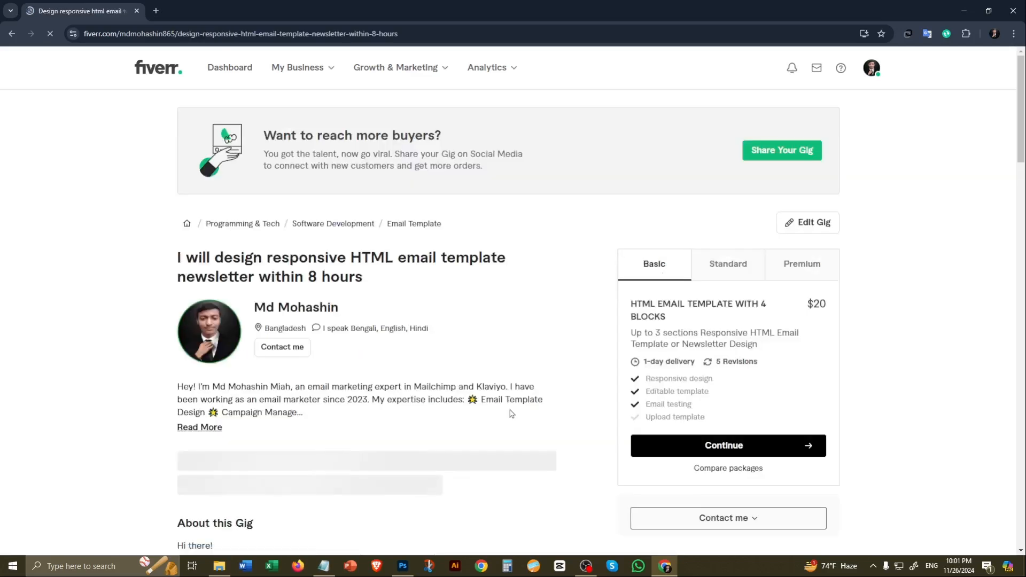
scroll(1021, 145, down, 2)
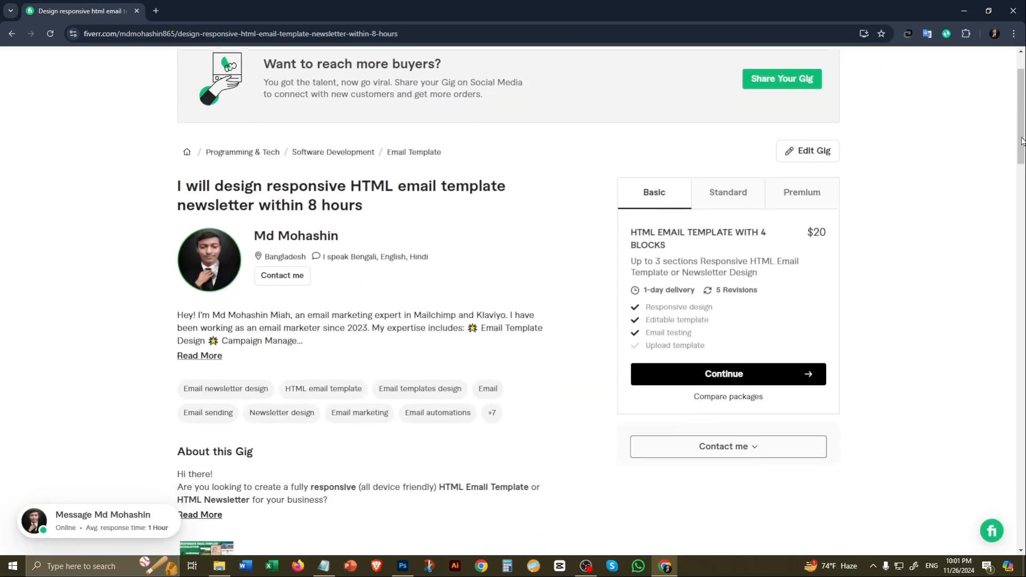
drag(1020, 141, 1024, 443)
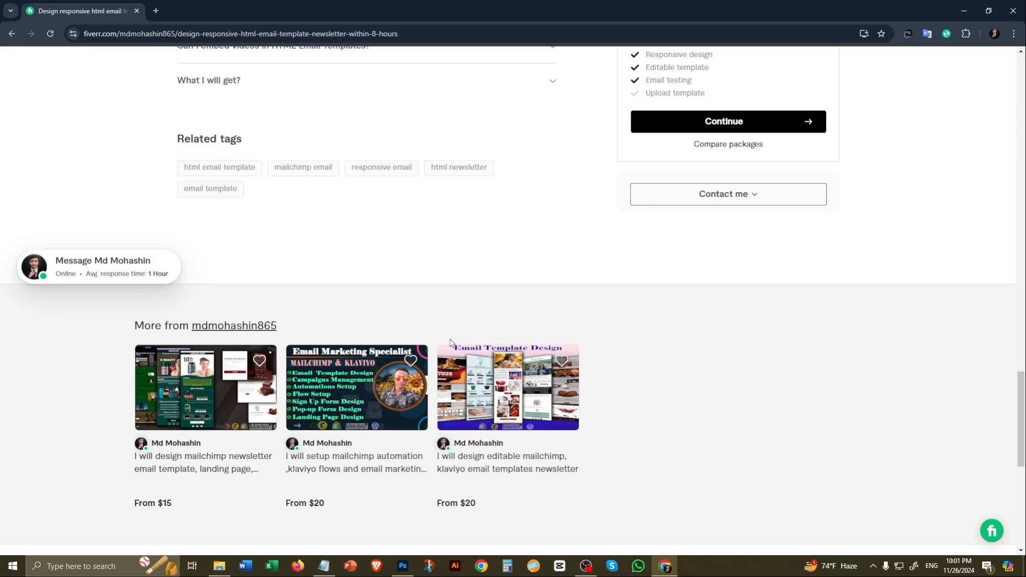
scroll(399, 268, down, 7)
scroll(377, 367, up, 20)
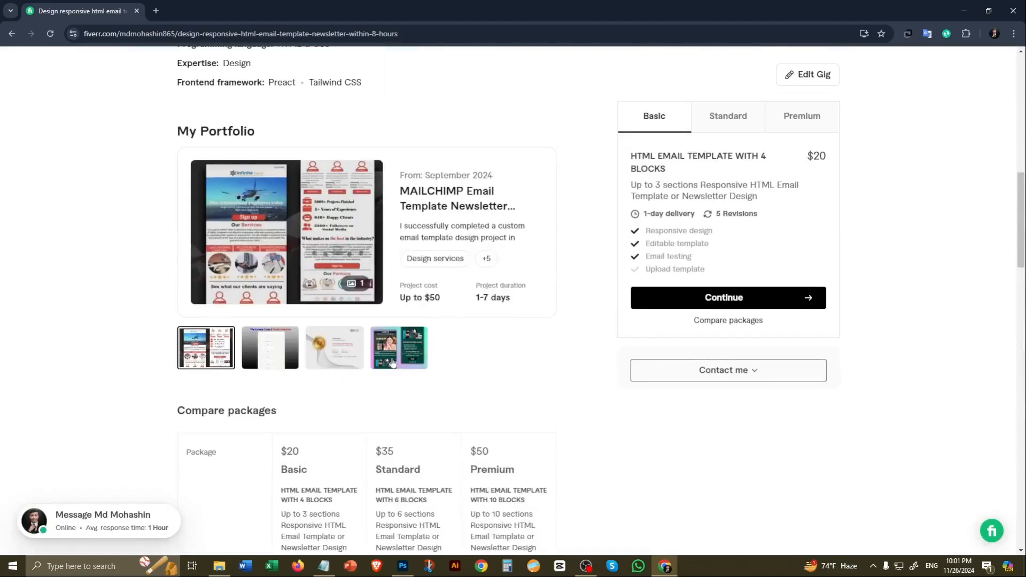
Step: Return to the seller profile and look over its active gigs and portfolio sections
click(11, 33)
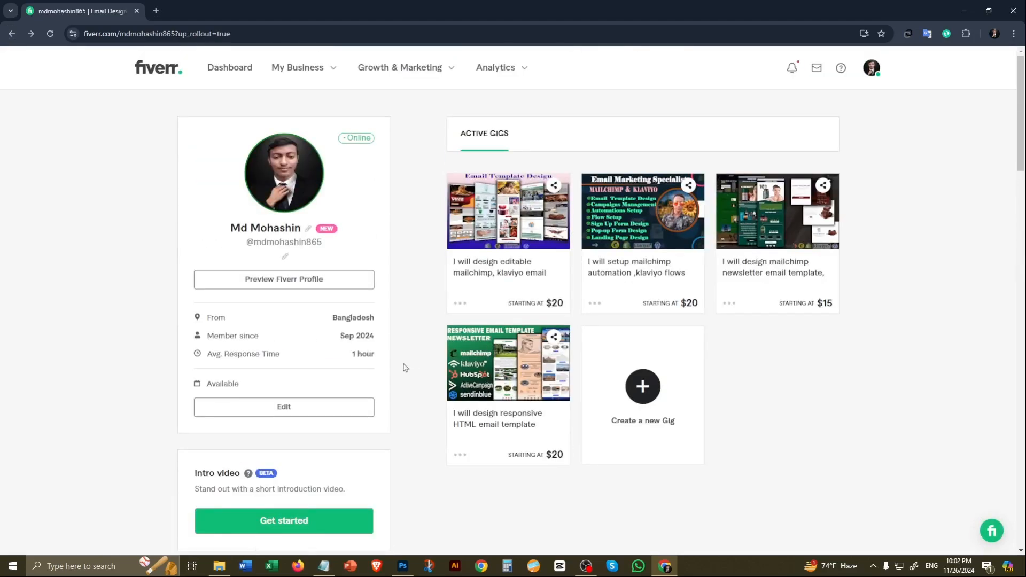
scroll(517, 305, down, 13)
scroll(3, 316, up, 13)
scroll(355, 290, down, 9)
scroll(303, 362, up, 3)
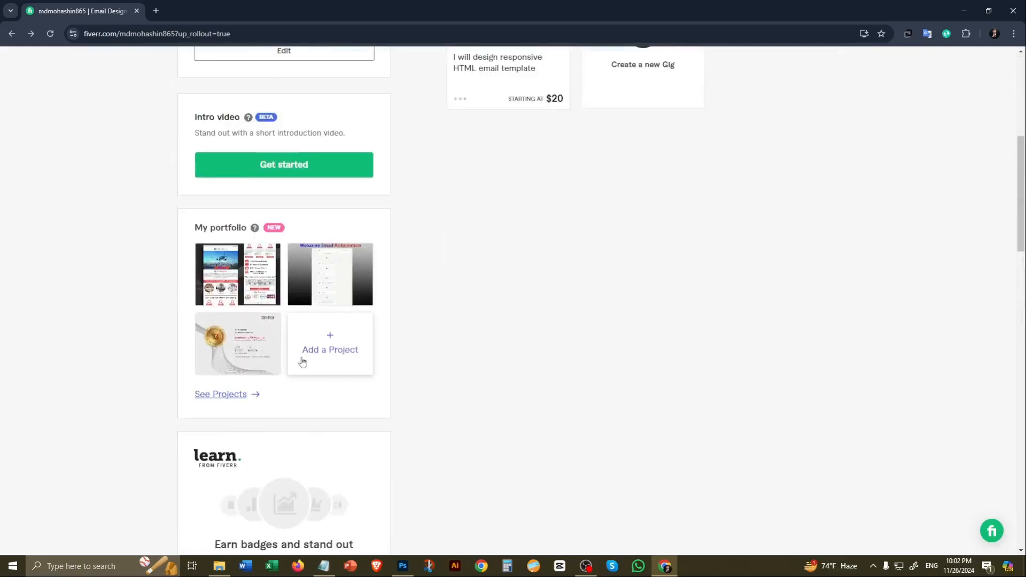